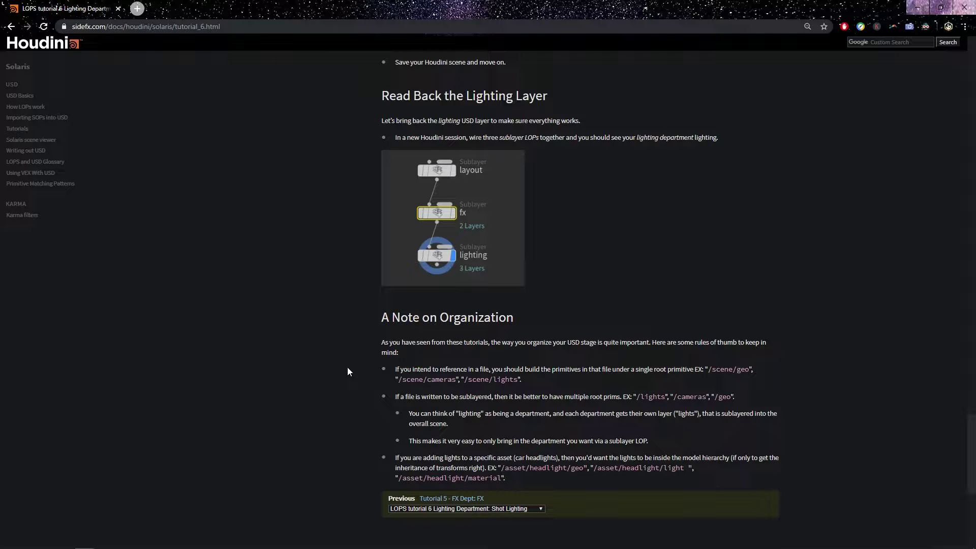
Bring the Houdini Solaris scene in front of the lighting tutorial page.
key("alt+Tab")
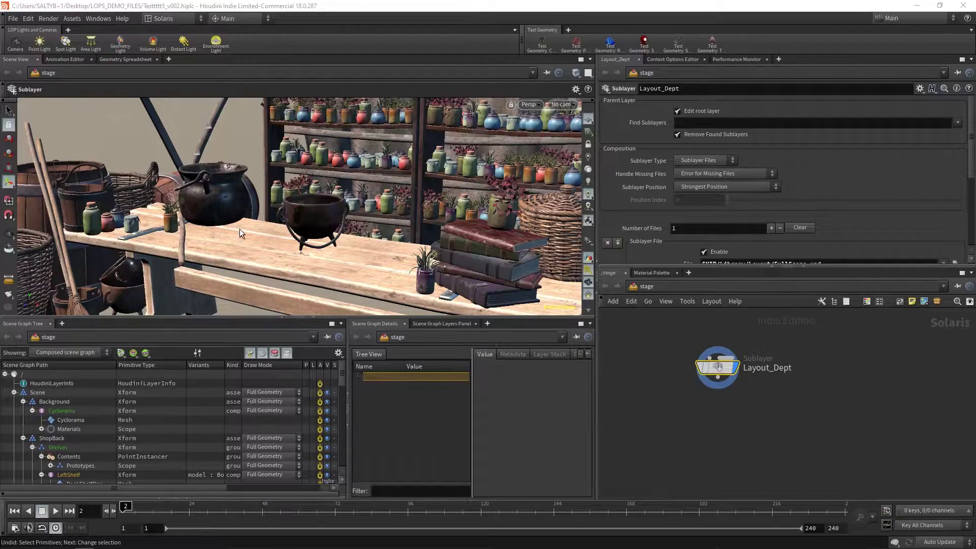
Prune the Cyclorama backdrop from the stage.
left_click_drag(221, 212, 310, 210, "alt")
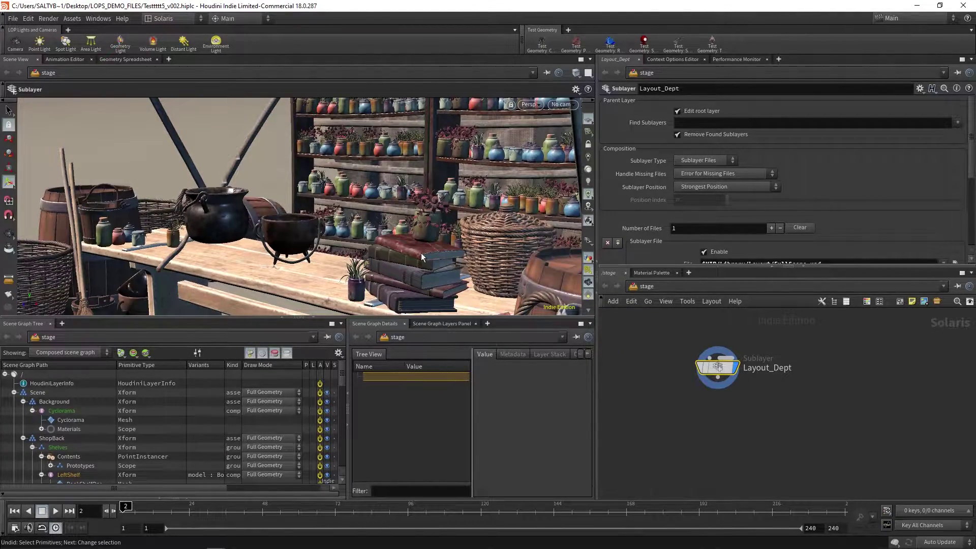
key("Escape")
right_click_drag(248, 245, 173, 203)
key("s")
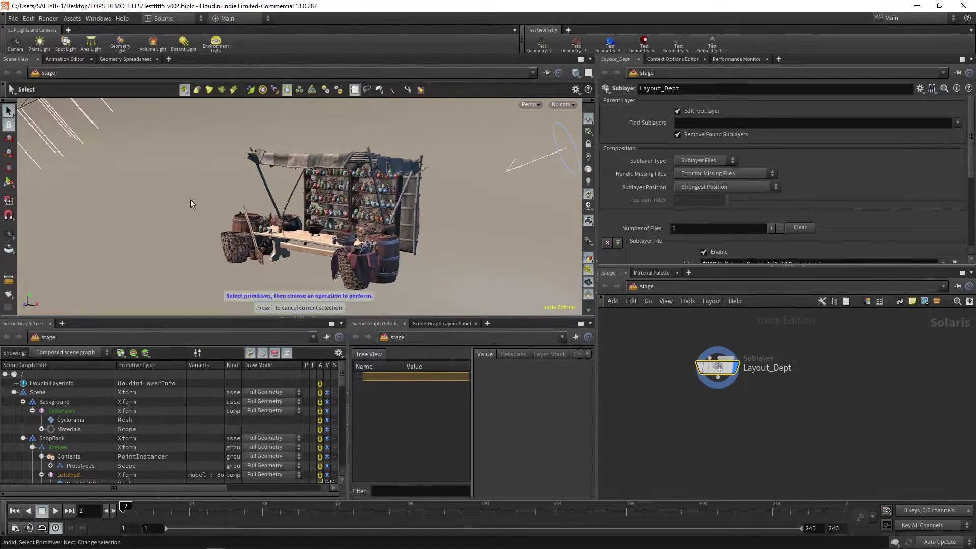
left_click(160, 219)
key("Tab")
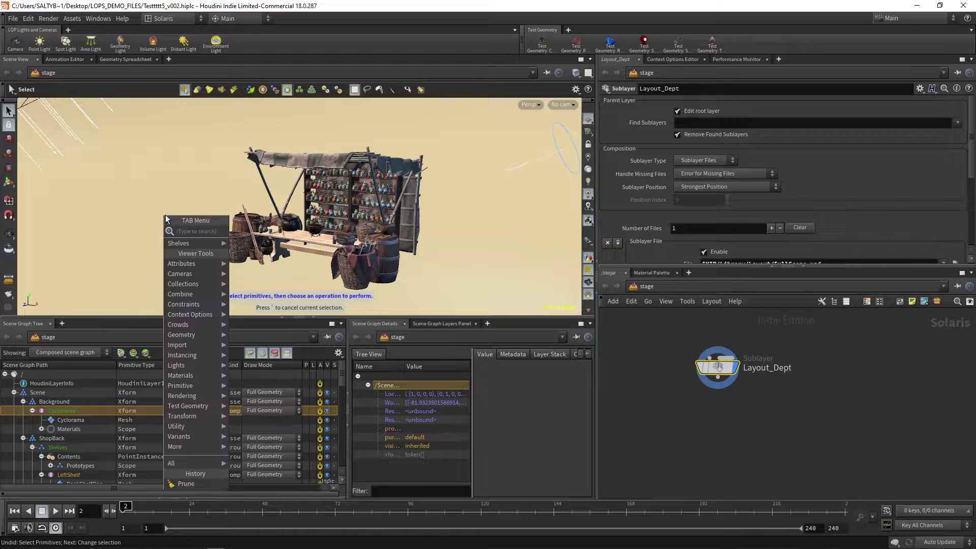
type("pru")
key("Return")
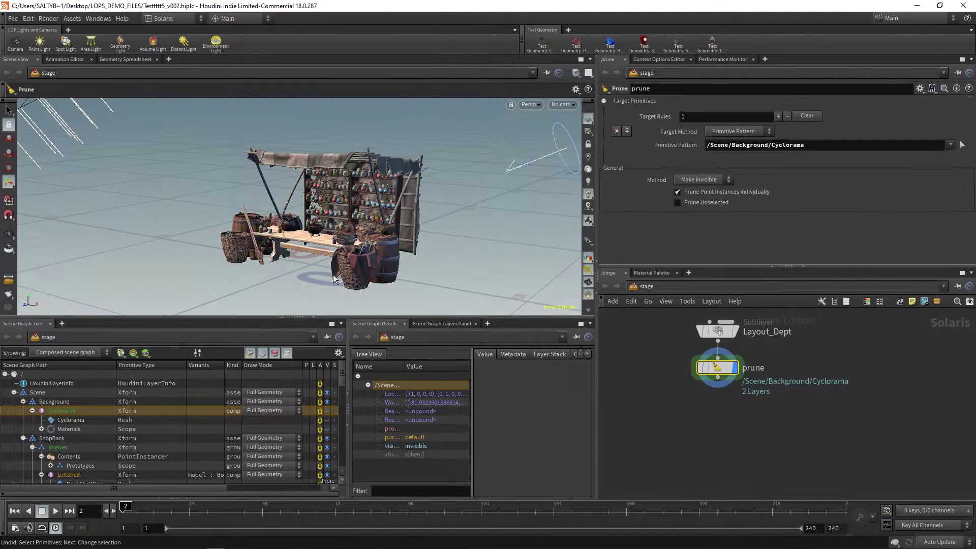
Add an Edit node on the small cauldron with Use Physics enabled.
key("Escape")
scroll(323, 238, "up", 8)
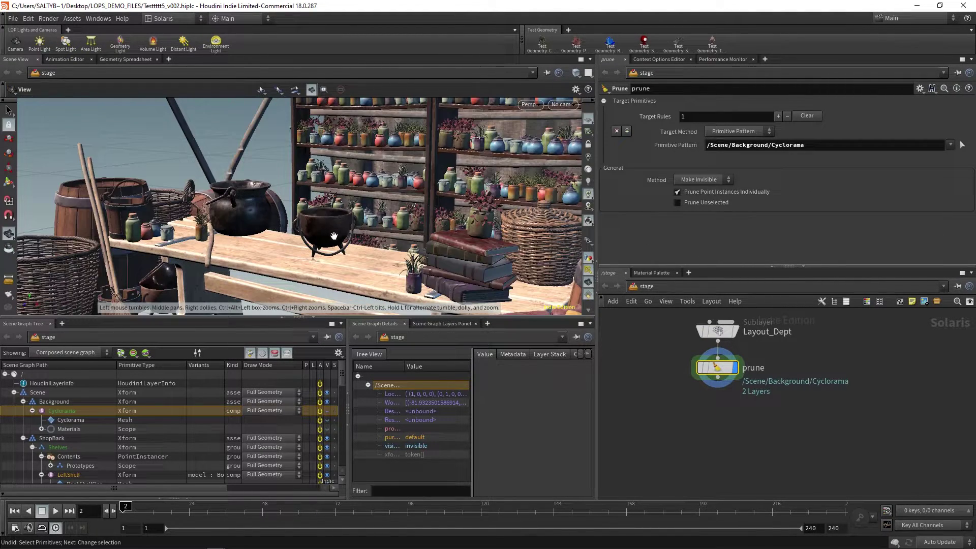
key("s")
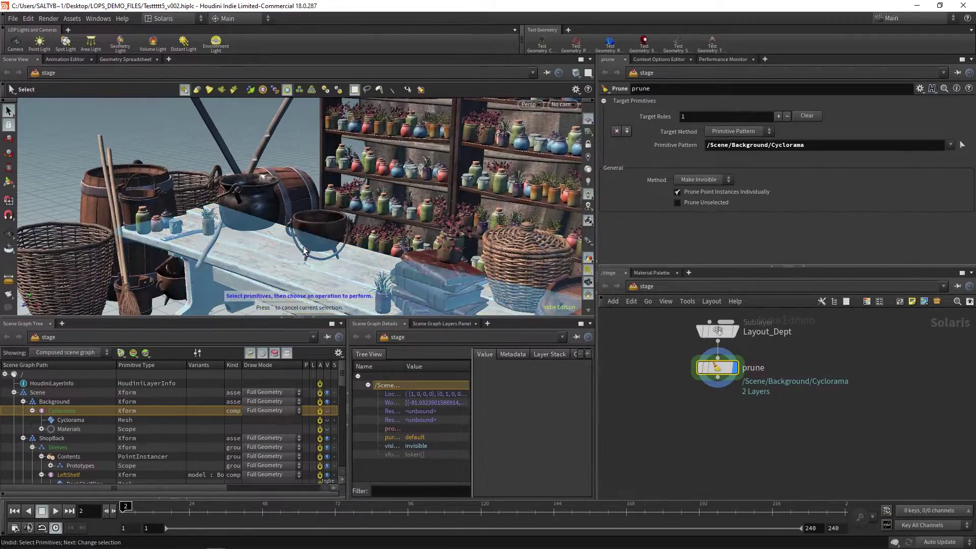
left_click(306, 239)
left_click_drag(279, 258, 274, 233, "alt")
key("t")
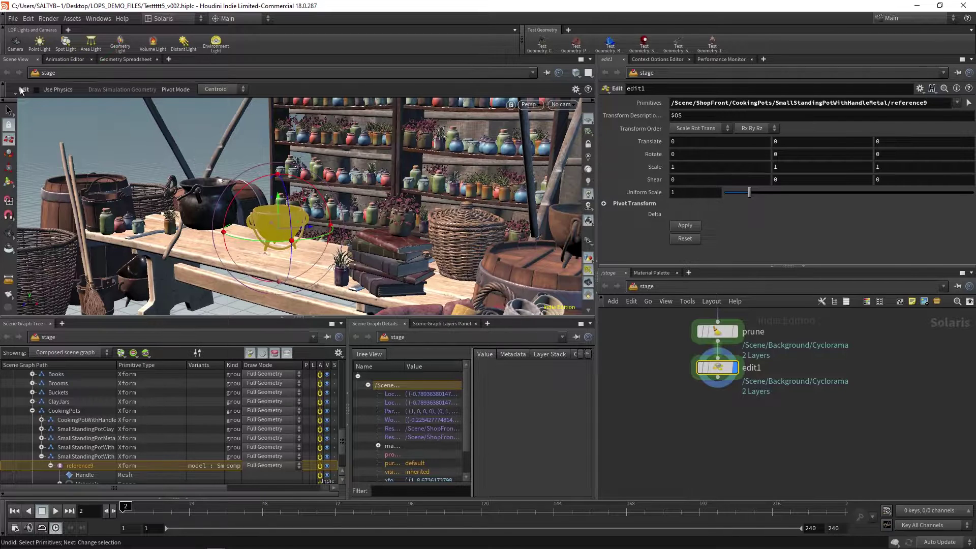
left_click(53, 90)
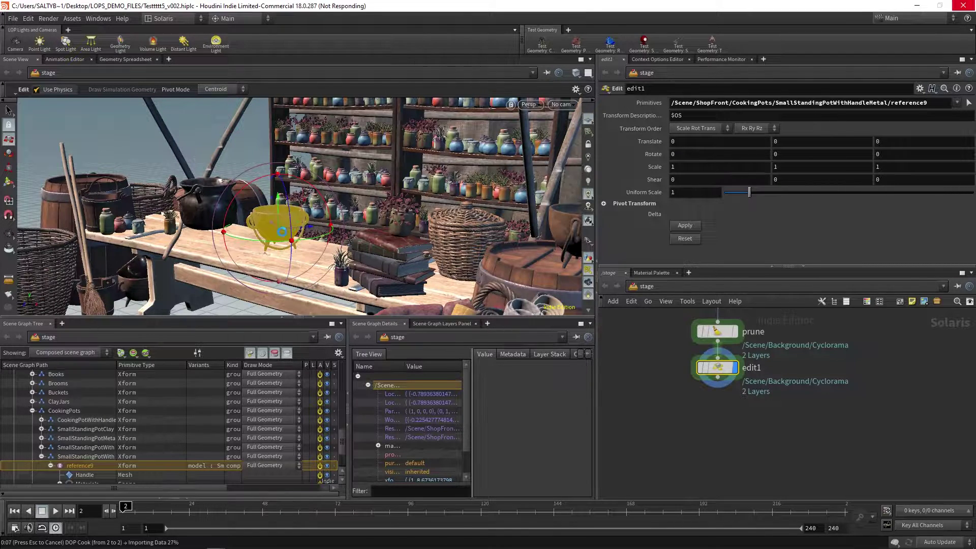
Slide the cauldron left along the table with the physics handle, then undo the move.
key("ctrl+z")
key("t")
left_click_drag(273, 205, 255, 205)
key("ctrl+z")
Tumble around the cauldron from several angles, then deselect it.
left_click_drag(291, 232, 265, 201, "alt")
key("Escape")
key("Return")
key("Escape")
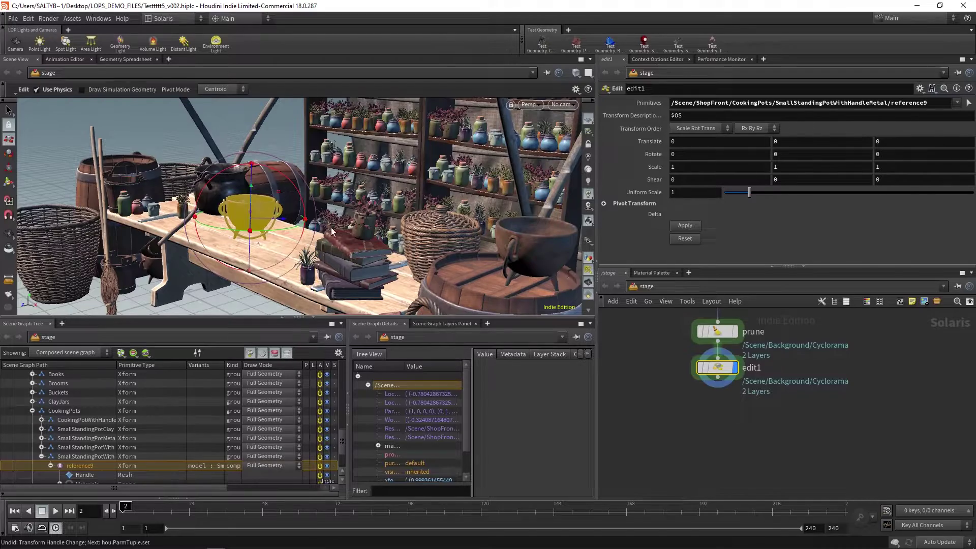
left_click_drag(255, 235, 300, 223)
key("Return")
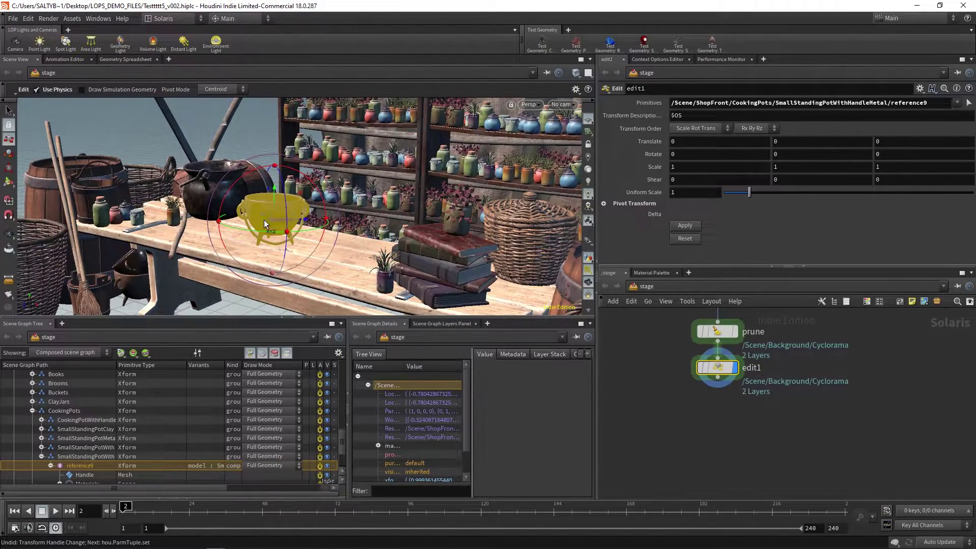
key("Escape")
left_click_drag(263, 200, 290, 227)
key("s")
left_click(237, 99)
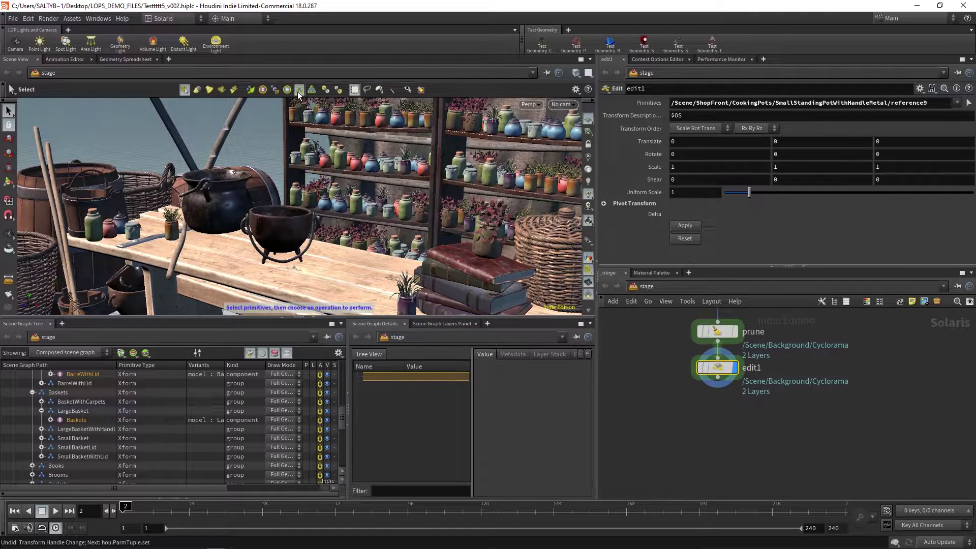
Switch picking to groups, then to components, and pick the small cauldron.
left_click(299, 90)
left_click(277, 227)
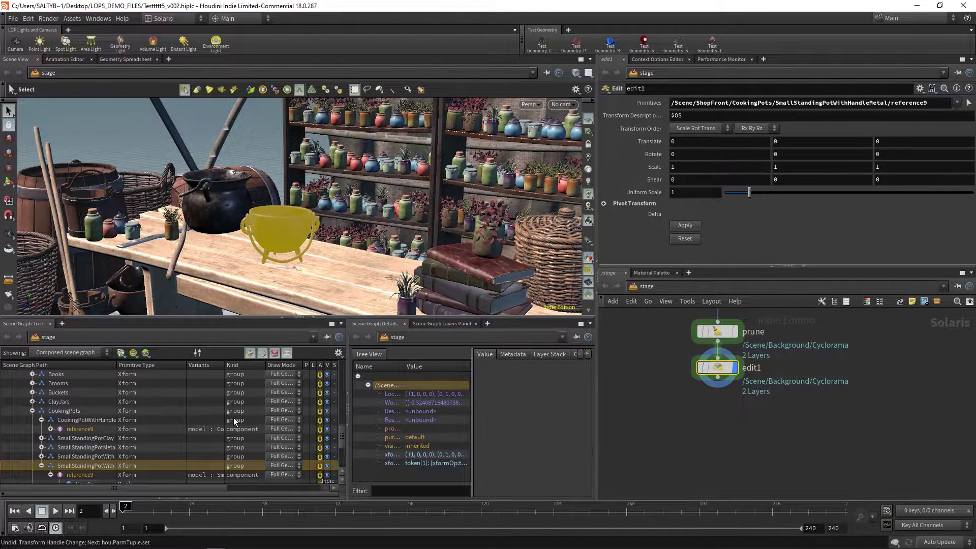
scroll(340, 434, "down", 2)
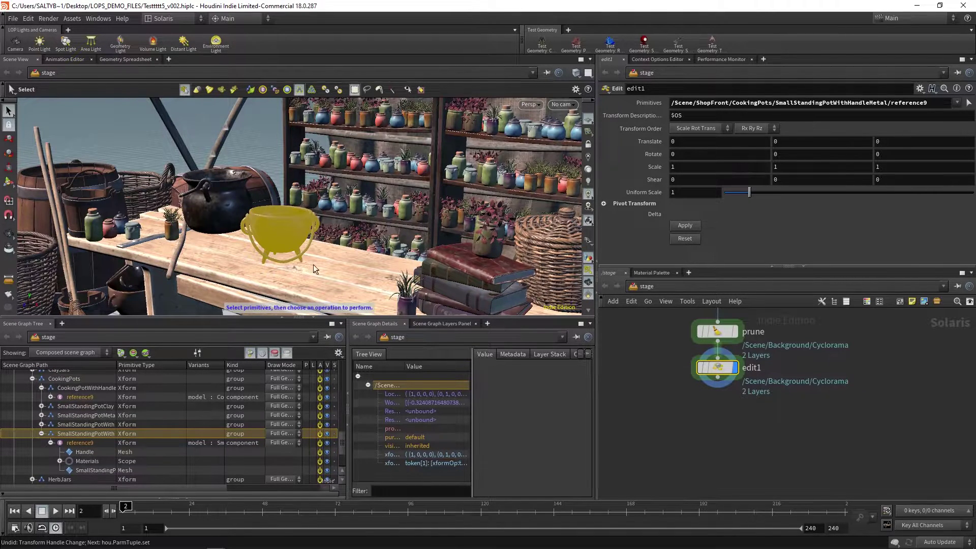
left_click(264, 92)
left_click(224, 267)
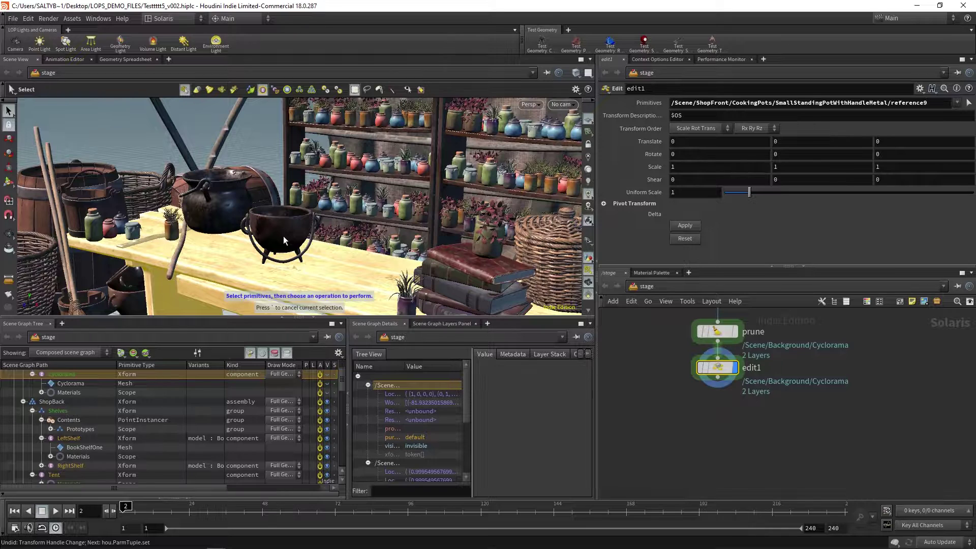
left_click(281, 233)
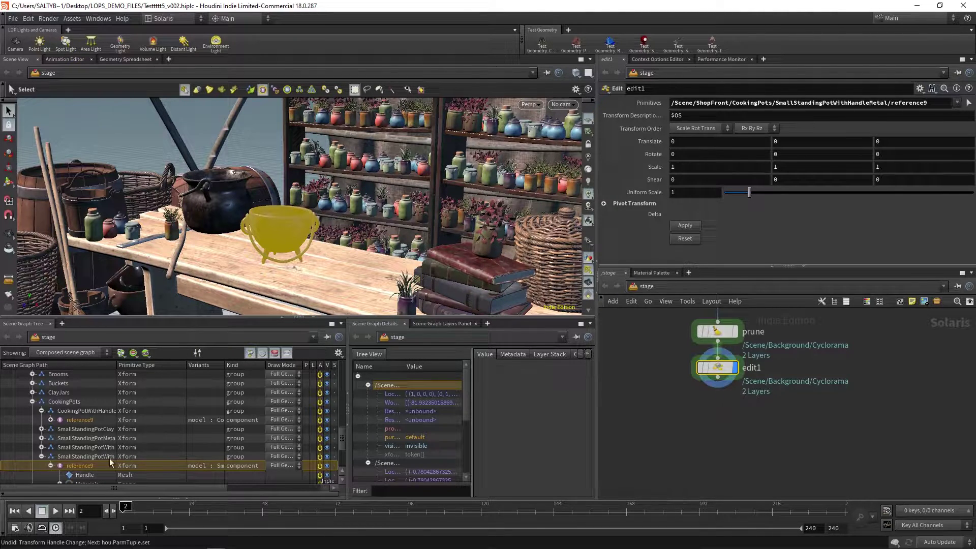
right_click(276, 223)
mouse_move(368, 246)
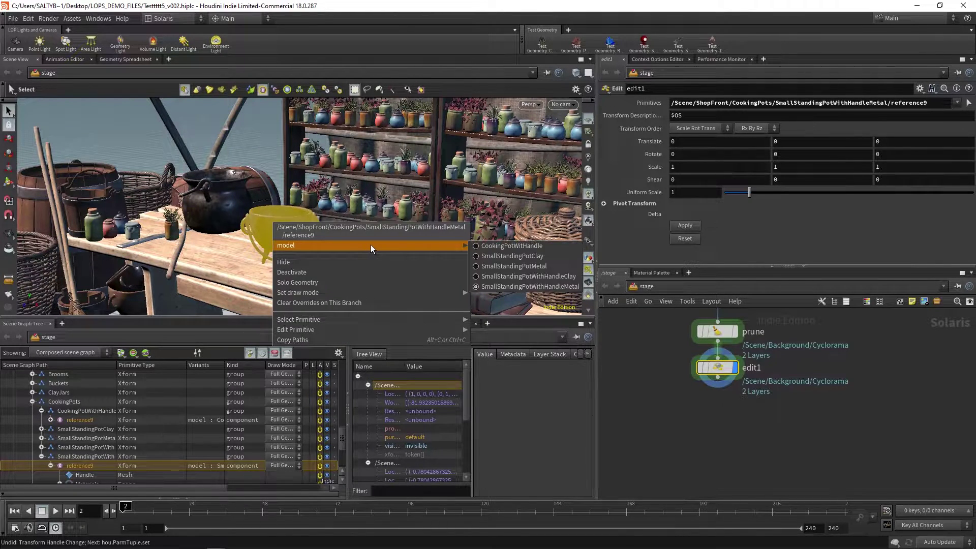
left_click(528, 266)
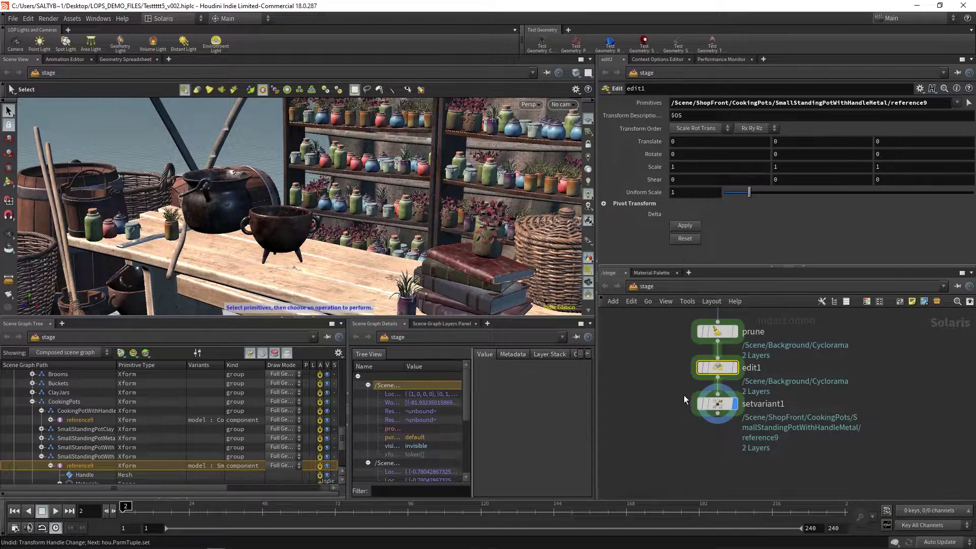
key("ctrl+z")
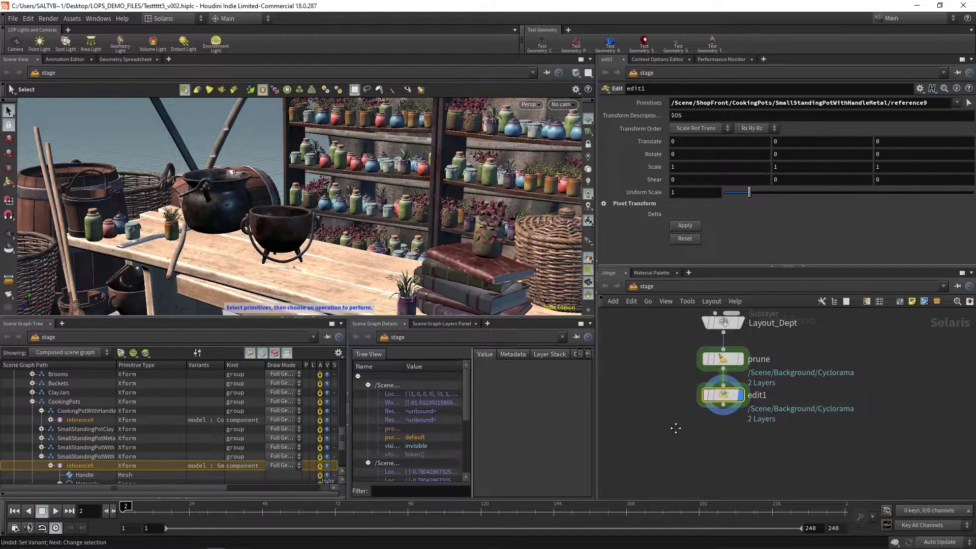
Replace the prune and edit1 nodes with a new Sublayer node below Layout_Dept.
key("h")
left_click_drag(678, 405, 814, 375)
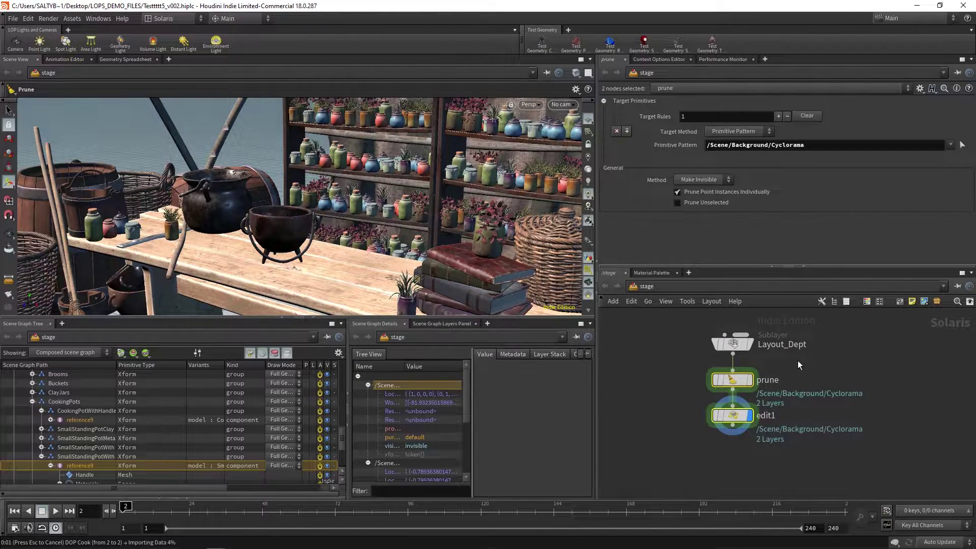
key("ctrl+z")
key("ctrl+z")
key("ctrl+z")
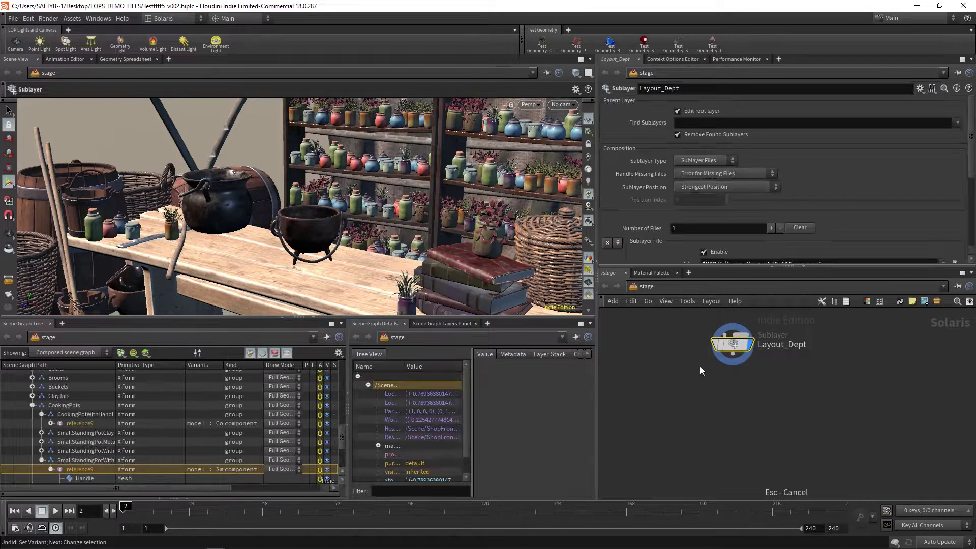
key("Tab")
type("sub")
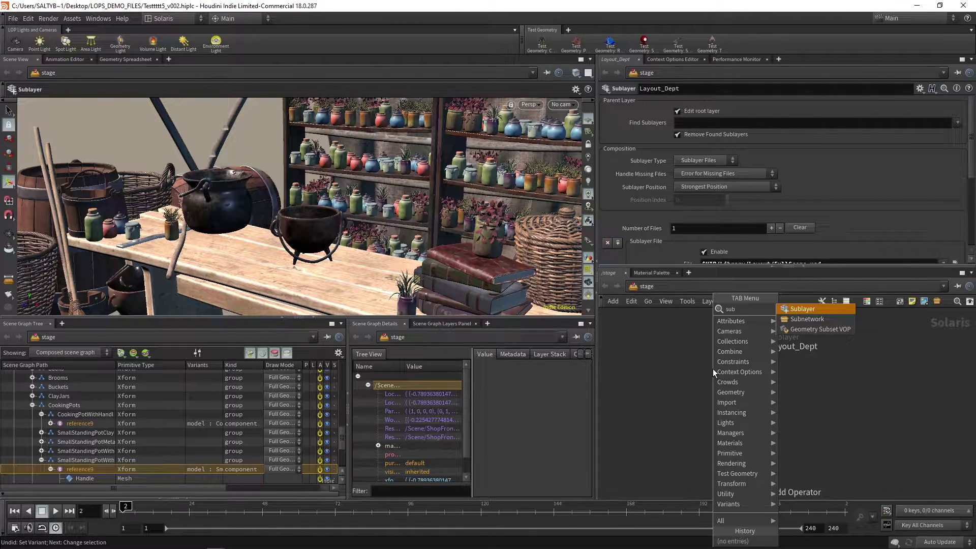
key("Return")
Load $HIP/Library/FX/FX_RBDsim.usd as the sublayer1 file.
left_click_drag(666, 354, 788, 426)
scroll(972, 152, "down", 3)
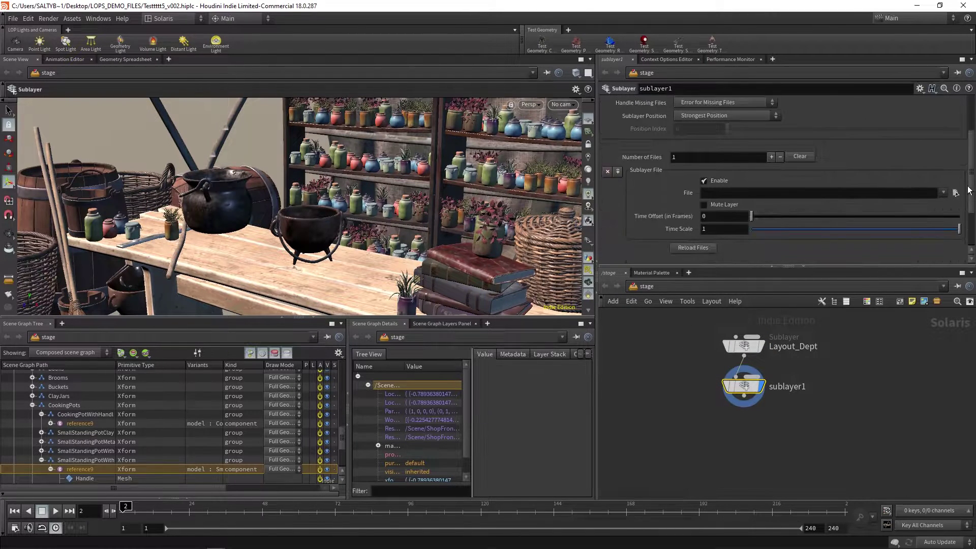
left_click(952, 186)
left_click_drag(699, 61, 493, 102)
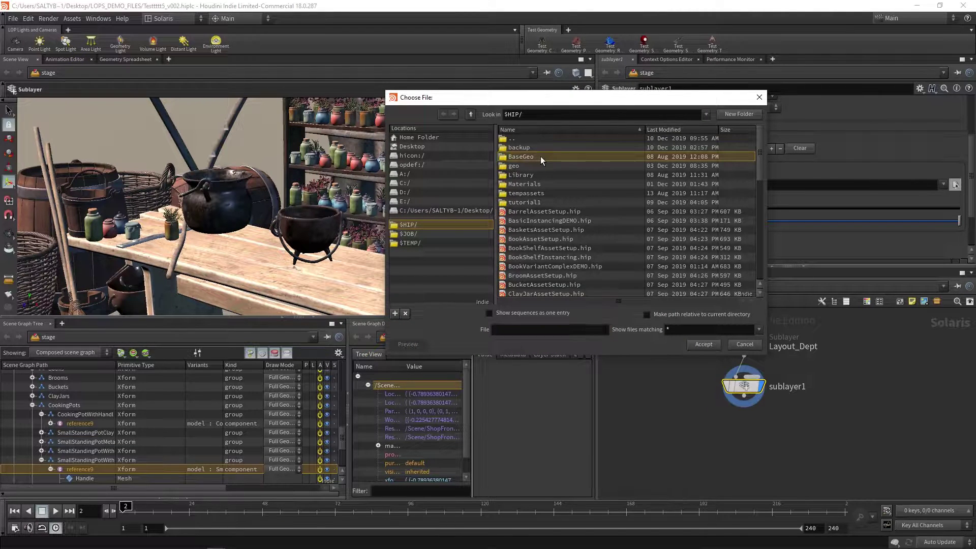
double_click(575, 171)
double_click(575, 169)
left_click(581, 169)
double_click(578, 168)
Scrub and play the timeline to watch the simulated jars fall across the table.
scroll(309, 190, "up", 5)
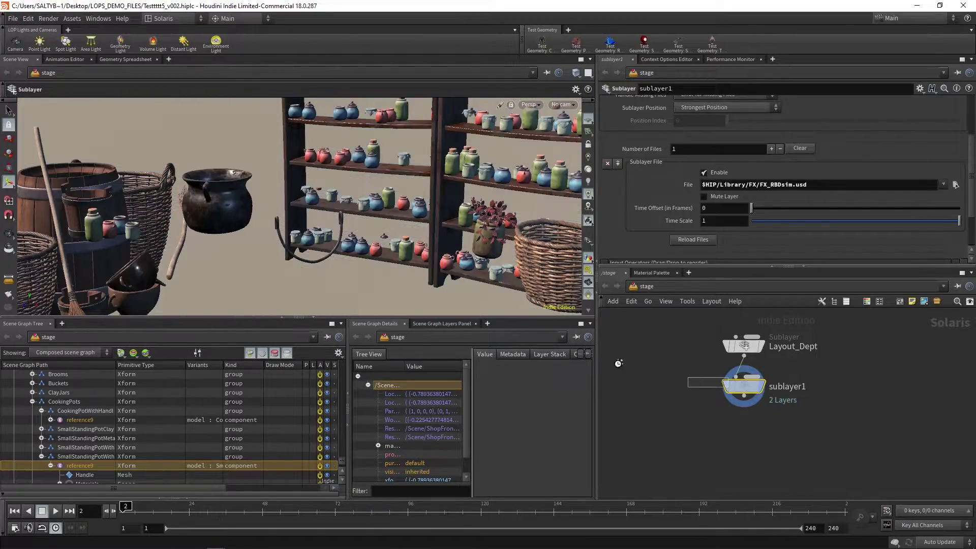
key("Escape")
left_click_drag(310, 190, 274, 180)
key("Escape")
left_click_drag(125, 507, 156, 506)
key("Up")
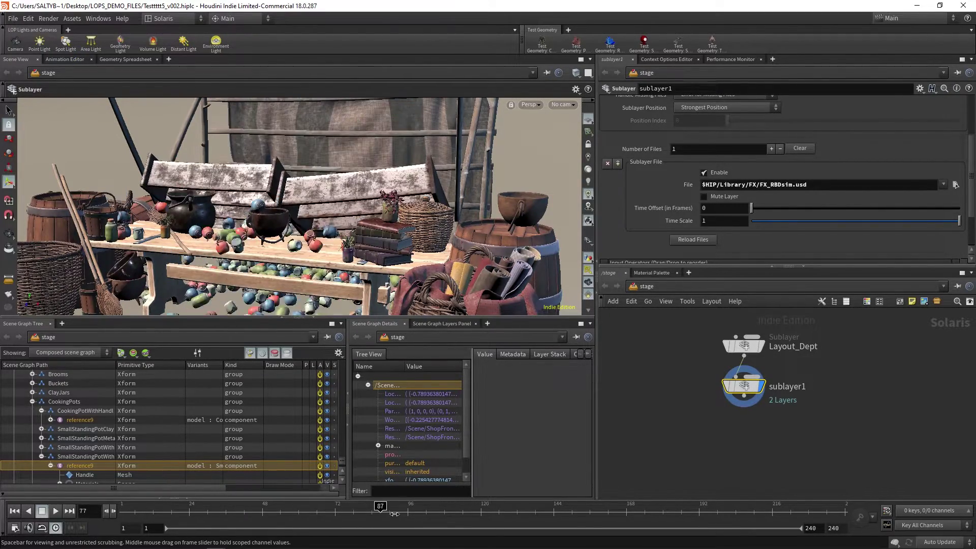
key("Escape")
middle_click_drag(324, 212, 335, 235)
key("Return")
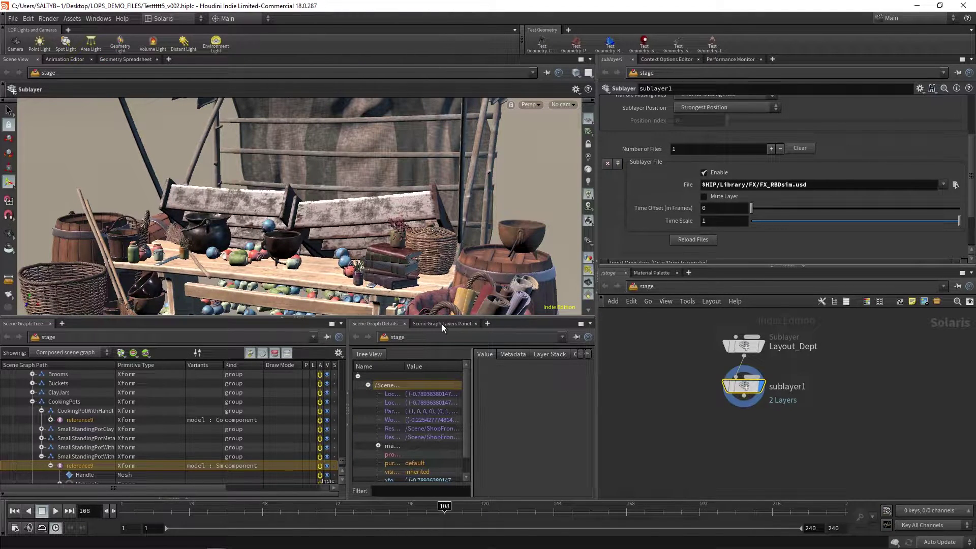
List the stage's layers and test Mute in Viewer on the fourth and third layers.
left_click(442, 324)
left_click(359, 374)
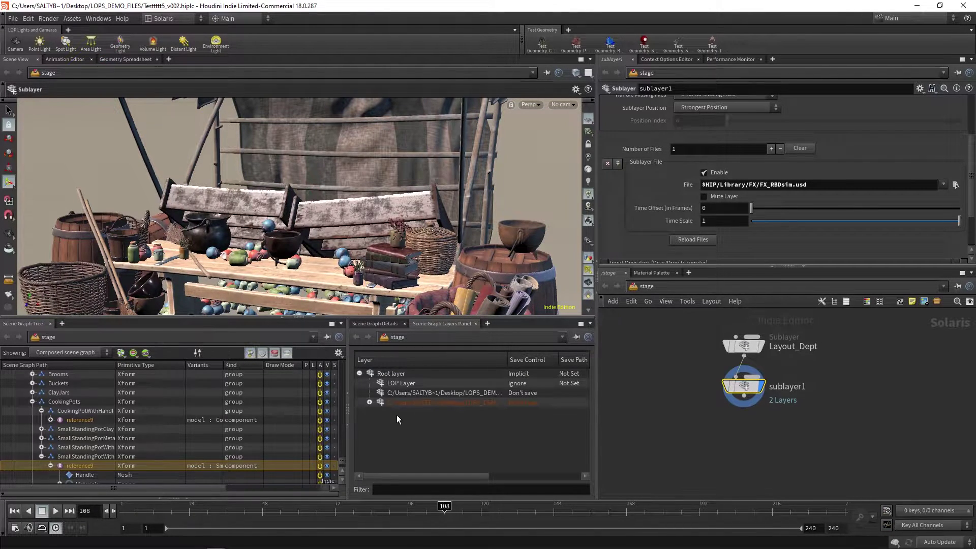
left_click_drag(419, 475, 518, 472)
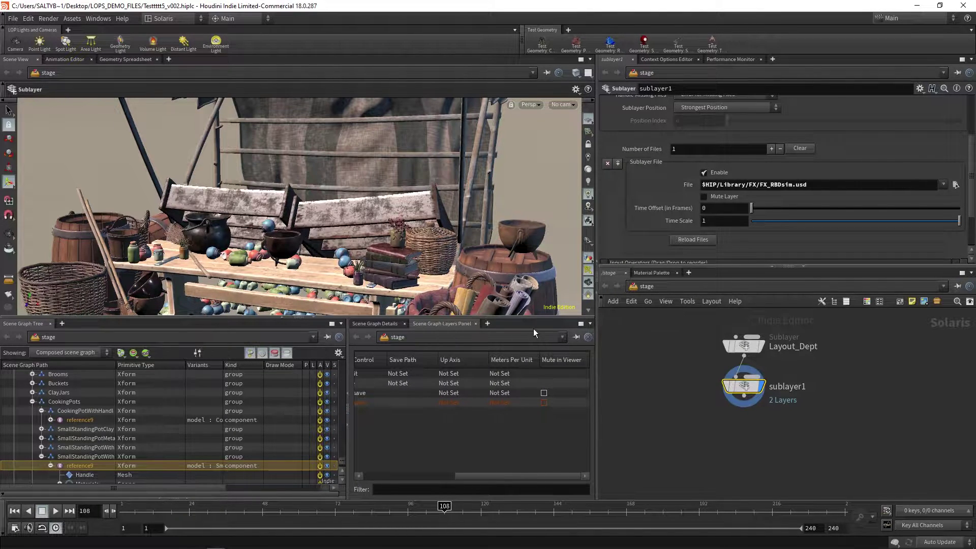
left_click(543, 402)
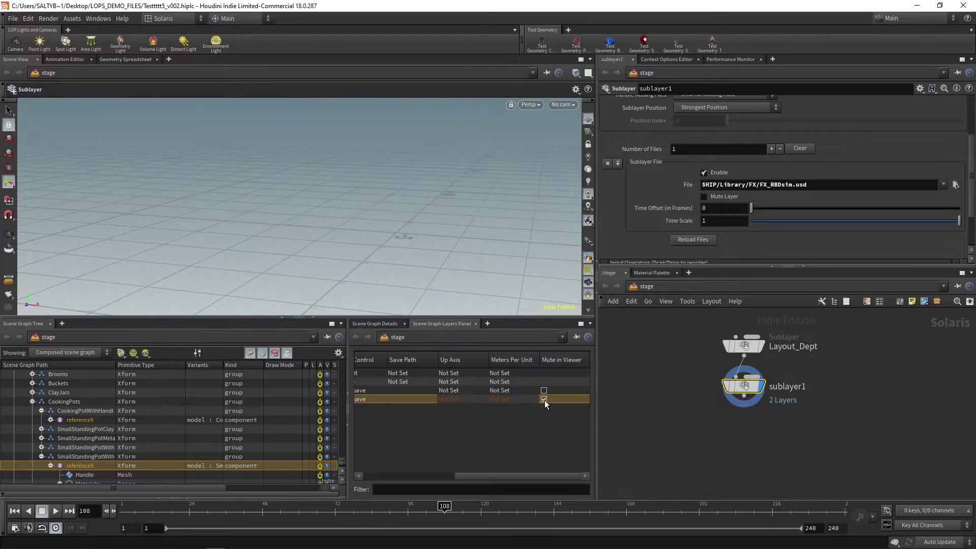
left_click(544, 399)
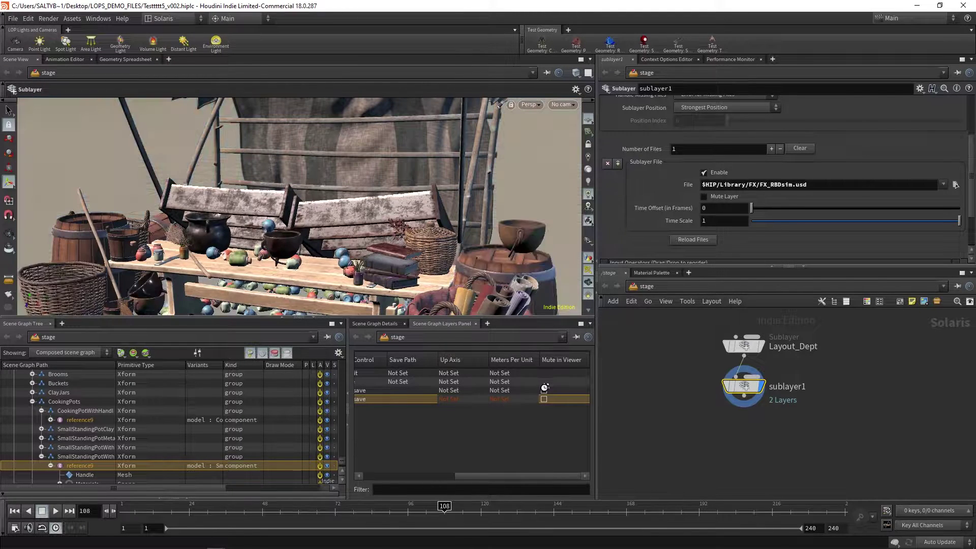
left_click(544, 390)
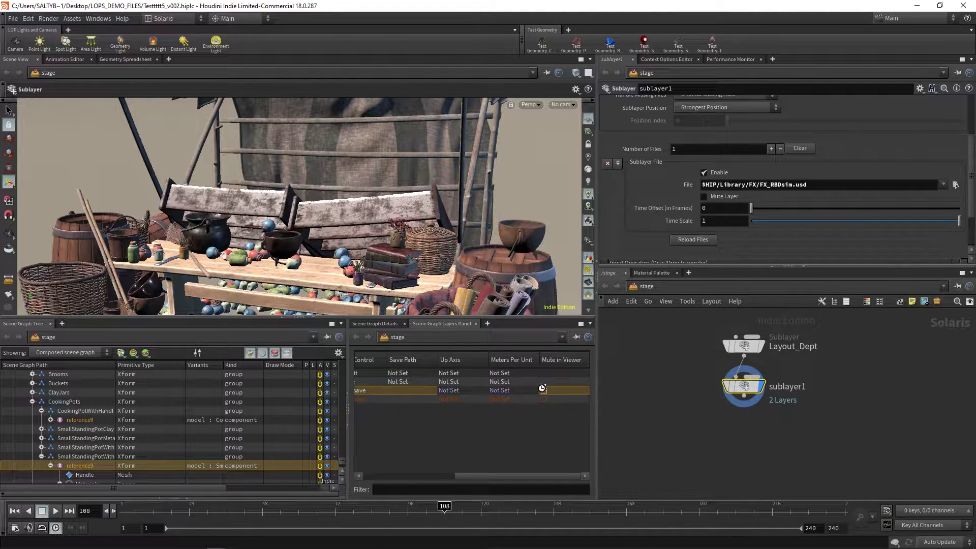
Scrub the timeline with the third layer muted, then unmute it and scrub again.
left_click_drag(214, 506, 125, 506)
left_click(544, 391)
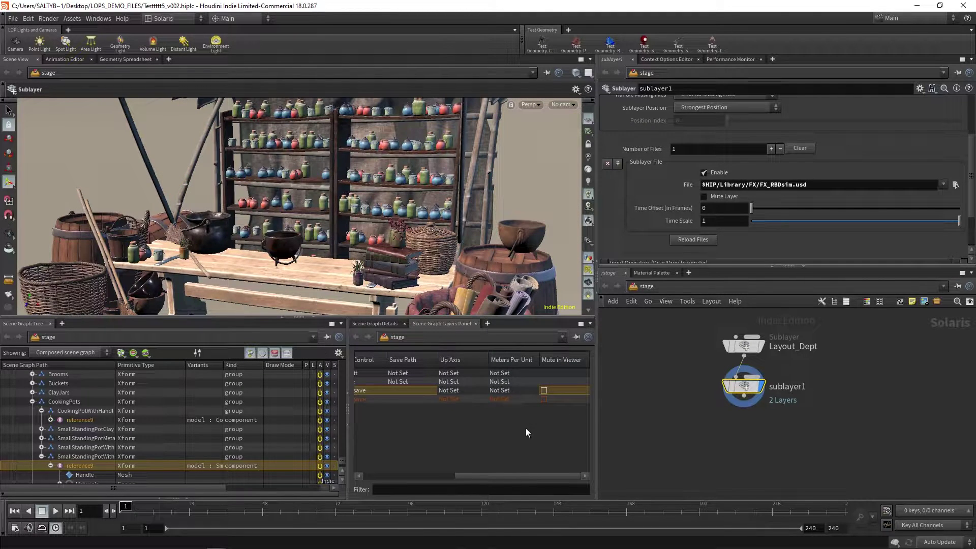
left_click_drag(493, 476, 370, 475)
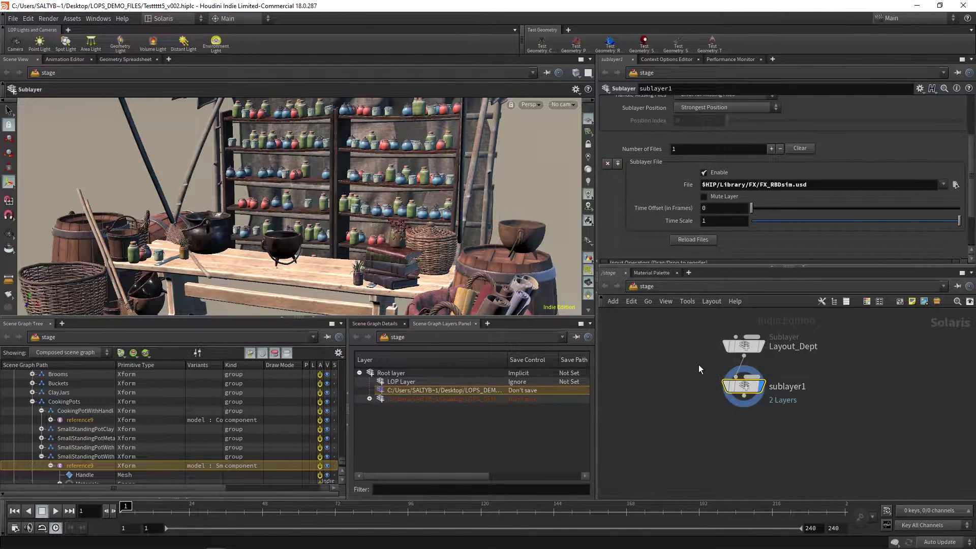
left_click_drag(420, 474, 526, 475)
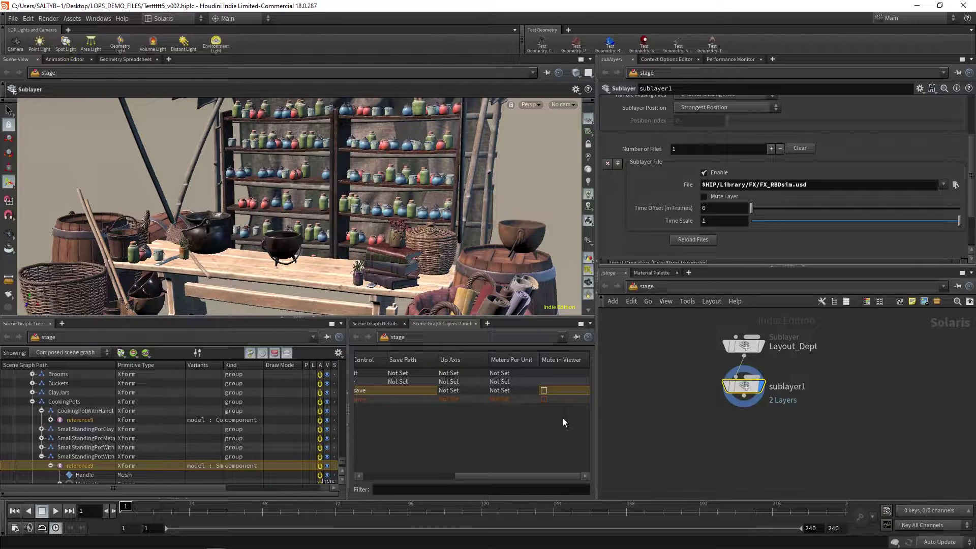
left_click_drag(502, 474, 412, 476)
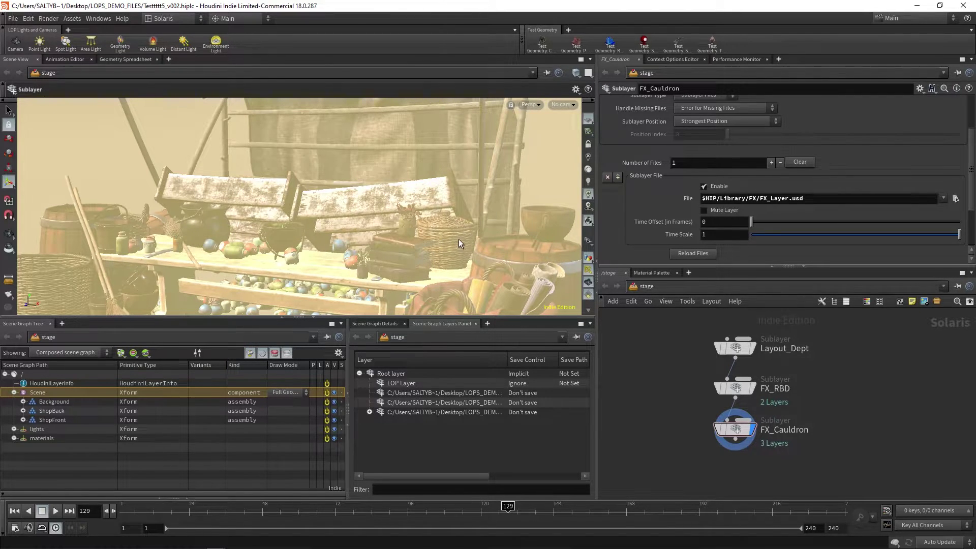
Toggle the viewport's tinted display off and on, ending in normal colours.
left_click(588, 294)
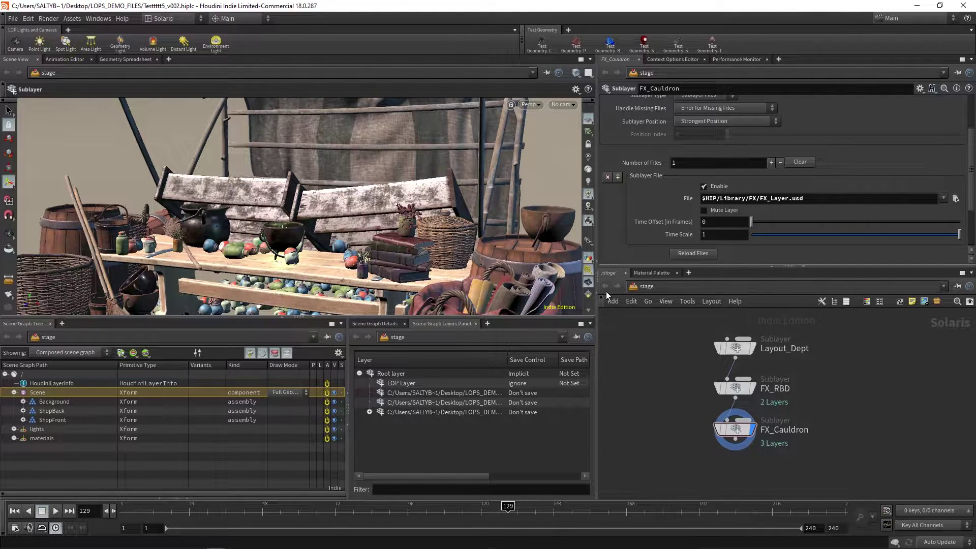
left_click(588, 294)
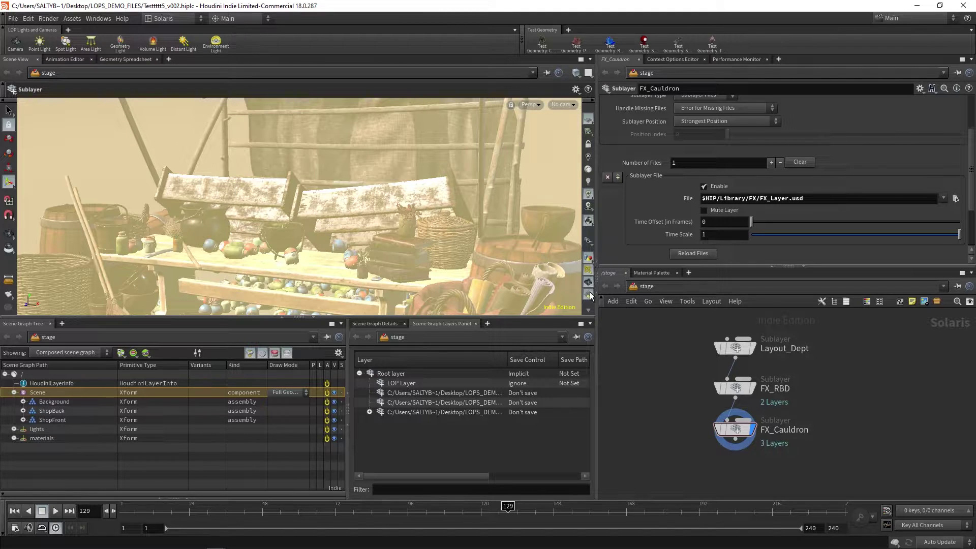
left_click(589, 311)
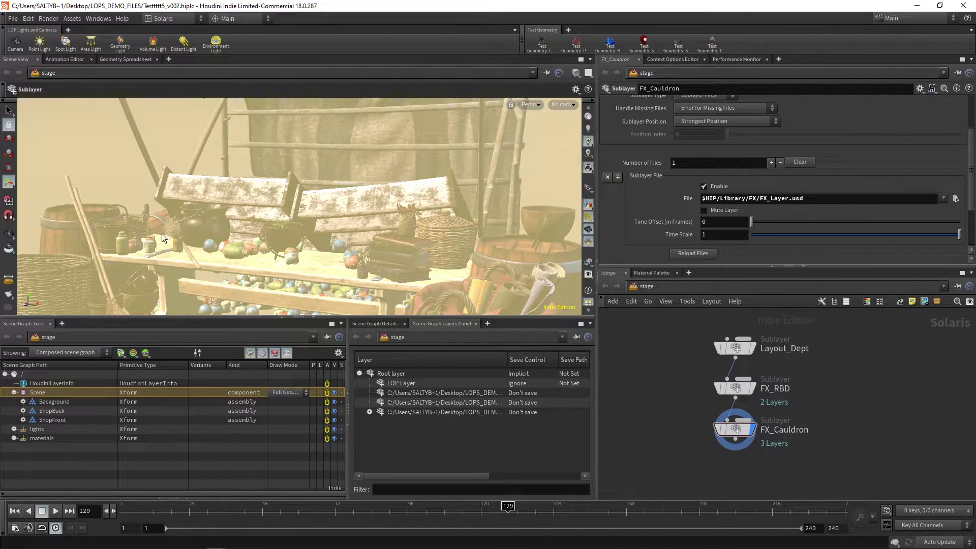
left_click(133, 352)
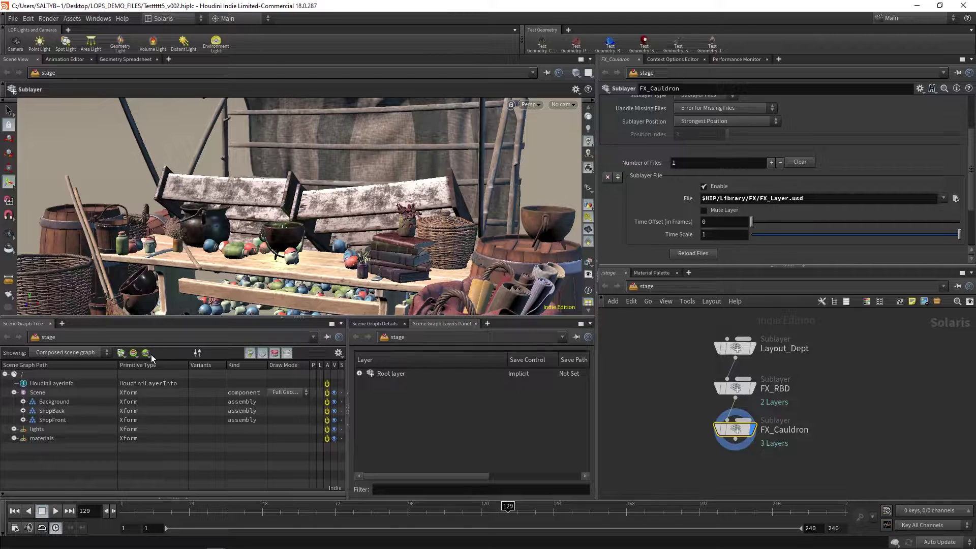
Expand ShopFront and its Baskets group in the scene graph tree.
left_click(23, 401)
left_click(32, 411)
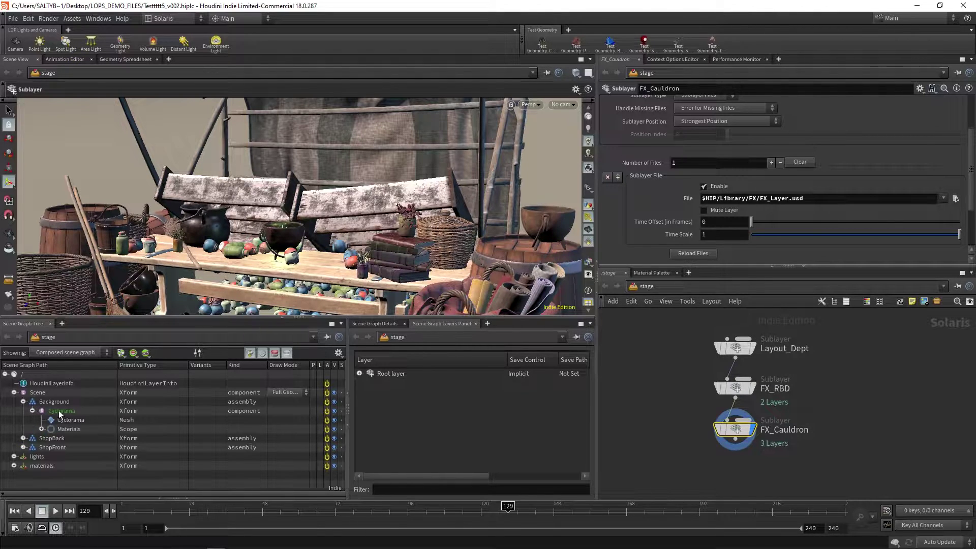
left_click(32, 411)
left_click(23, 401)
left_click(23, 420)
left_click_drag(338, 392, 340, 404)
left_click(32, 422)
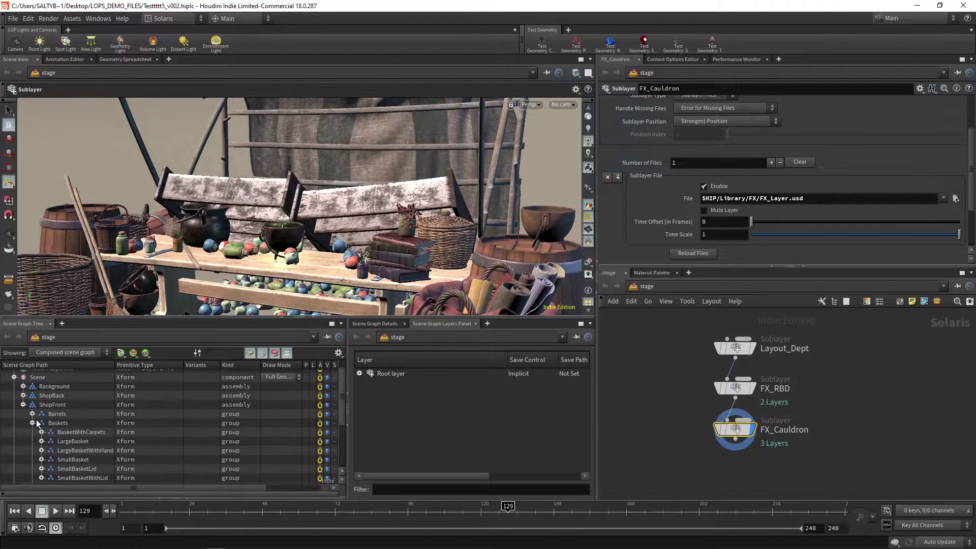
left_click_drag(344, 410, 340, 418)
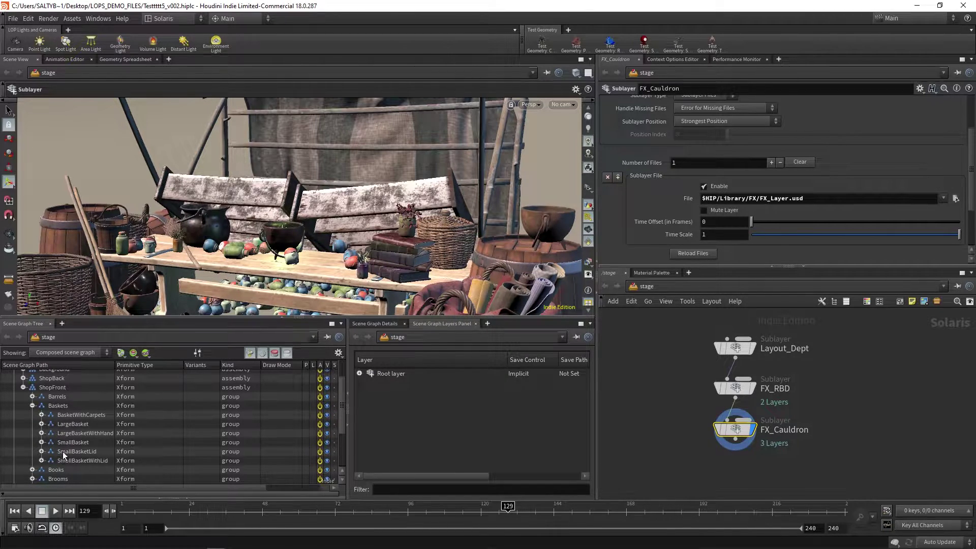
Save the current tree expansion as the preset Basket_Expand.
left_click(123, 354)
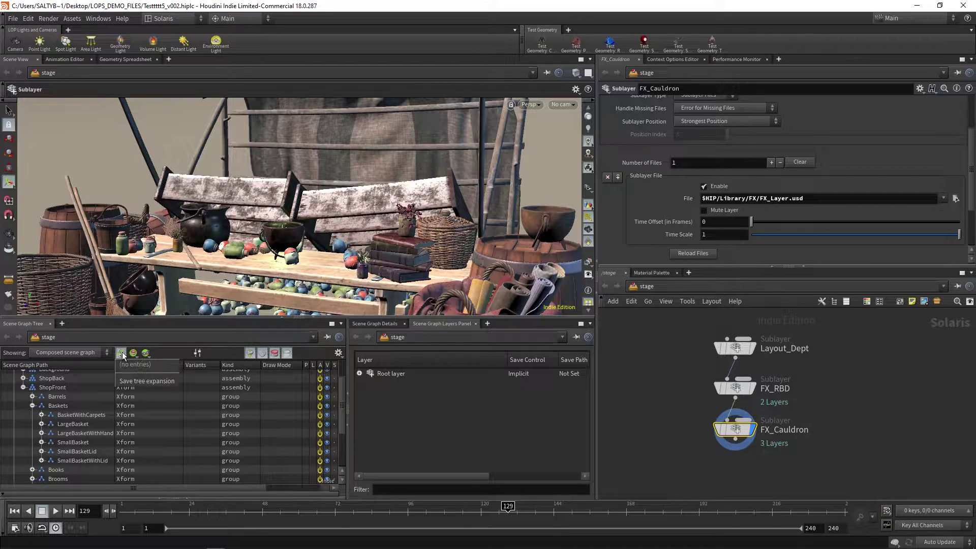
left_click(165, 381)
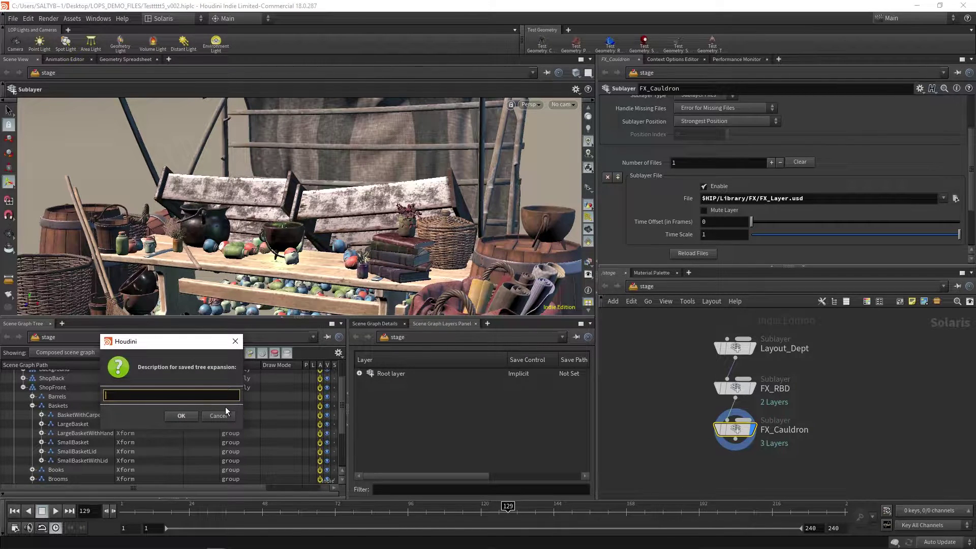
type("Basket_Expand")
key("Return")
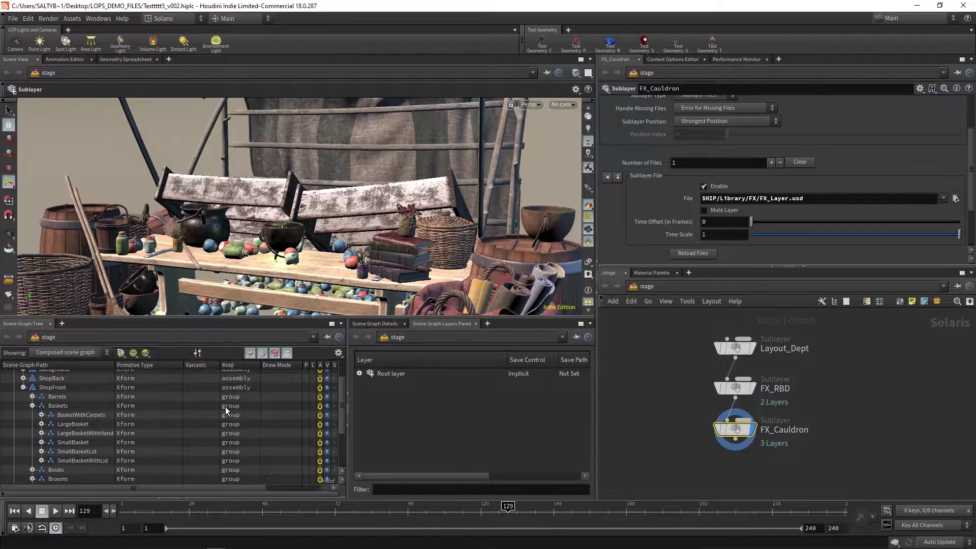
Collapse ShopFront, expand lights > FX, then restore the Basket_Expand expansion.
left_click(23, 387)
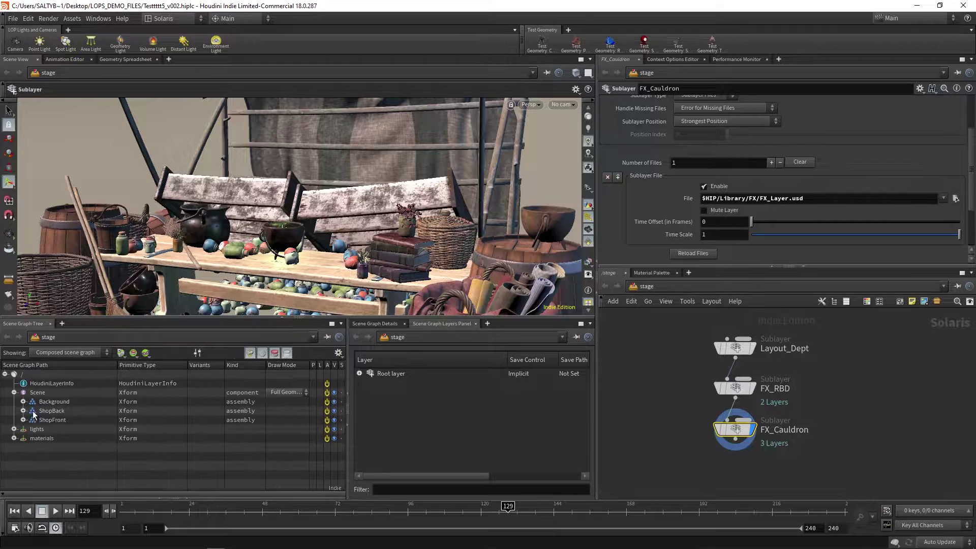
left_click(15, 429)
left_click(22, 438)
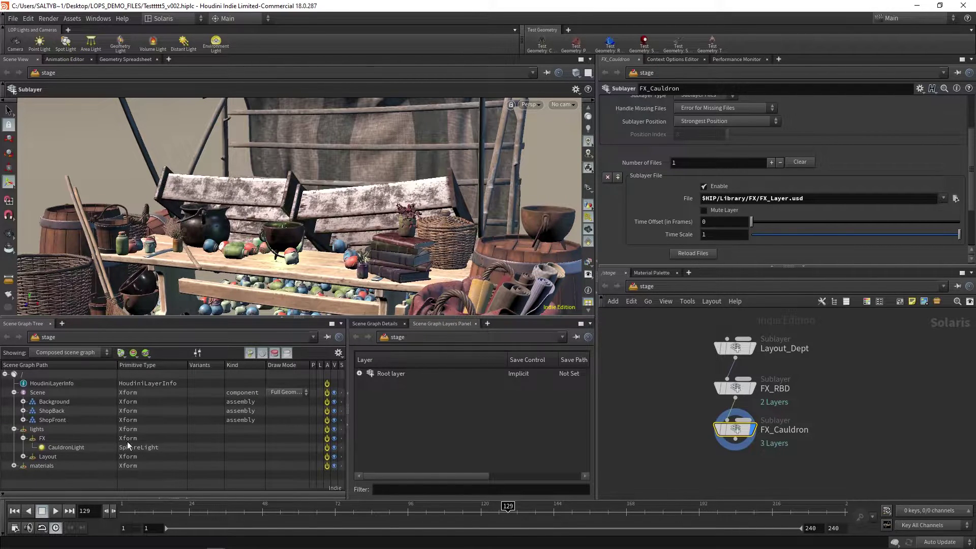
left_click(123, 353)
left_click(124, 366)
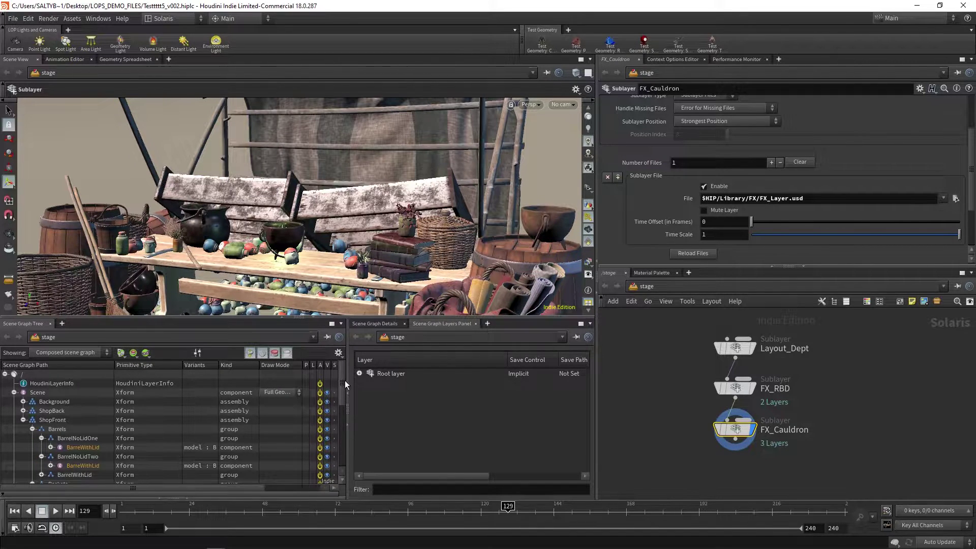
scroll(337, 388, "down", 3)
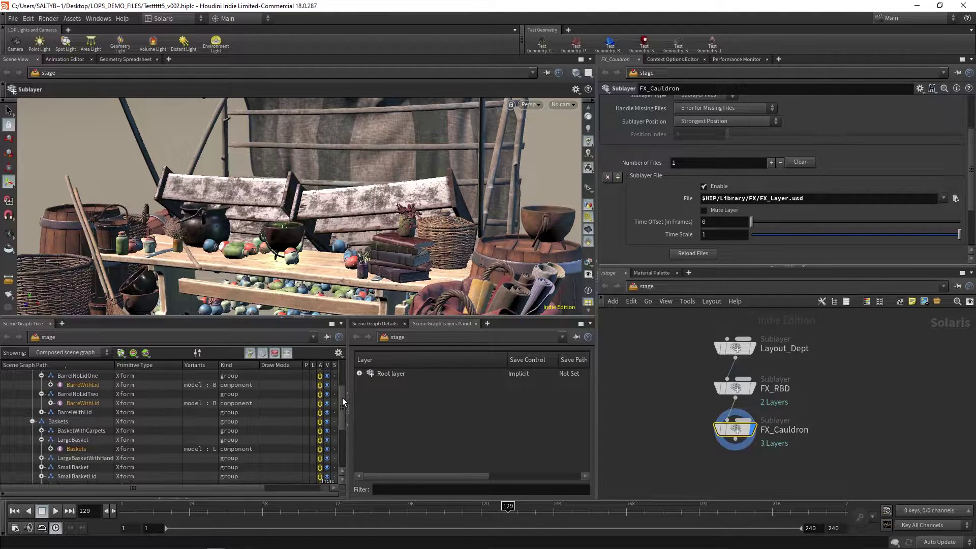
left_click_drag(342, 398, 211, 374)
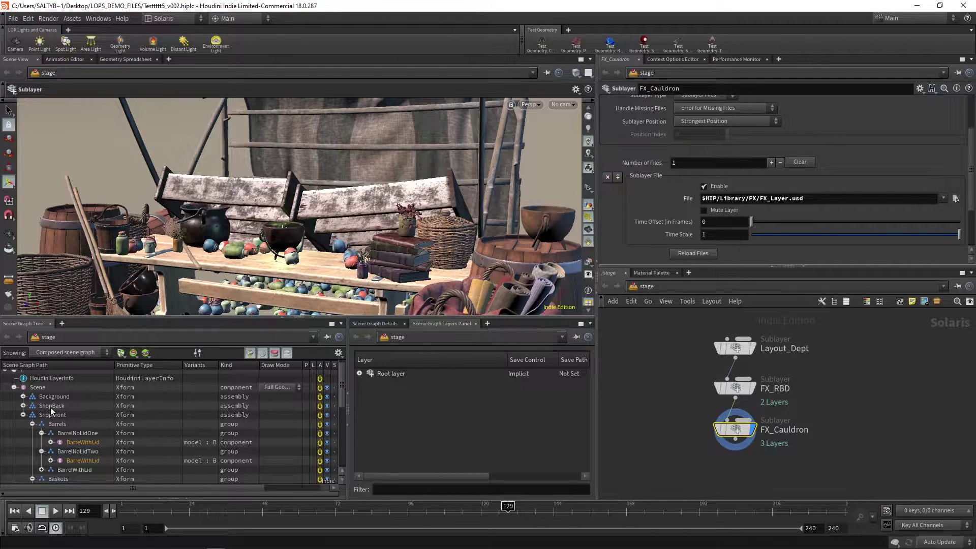
Clear all viewport overrides and hide the Layout lights in the viewport.
left_click(23, 415)
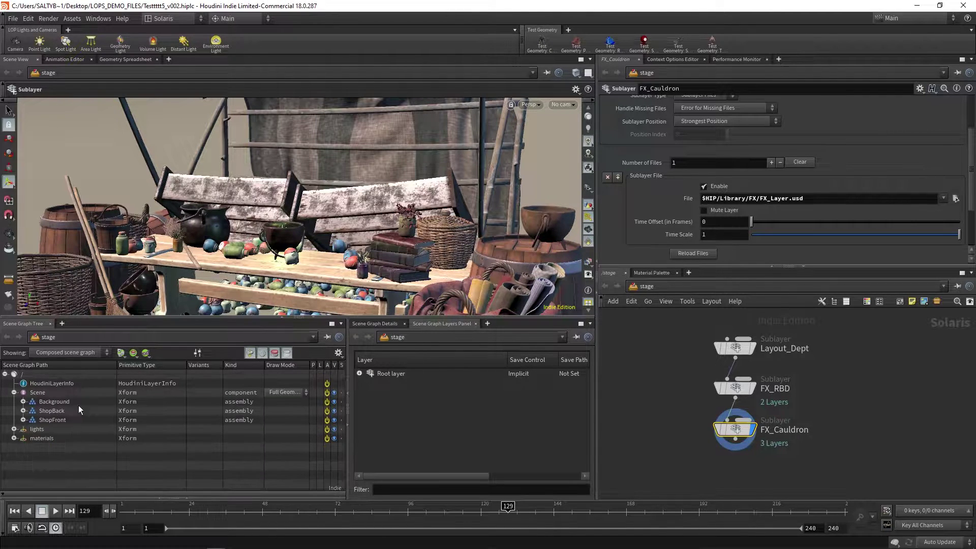
left_click(135, 355)
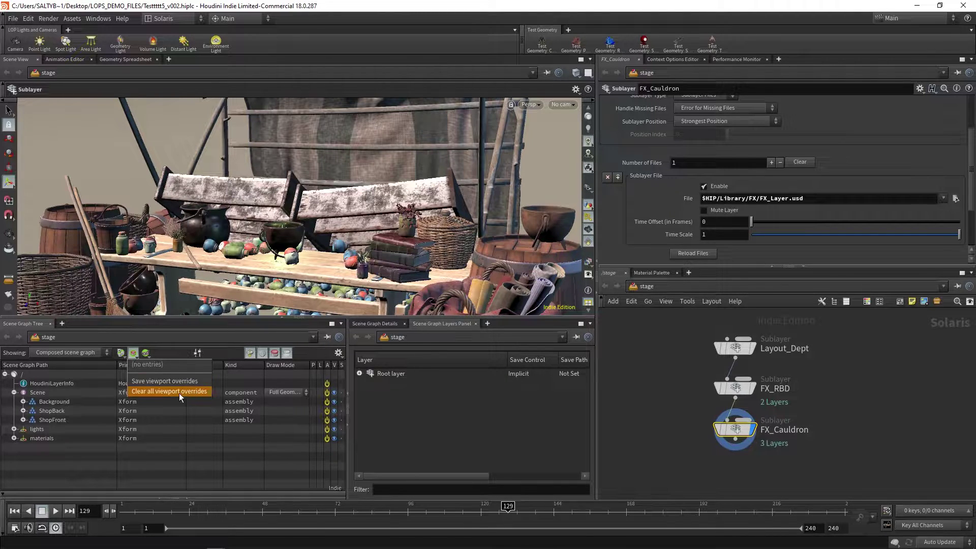
left_click(134, 354)
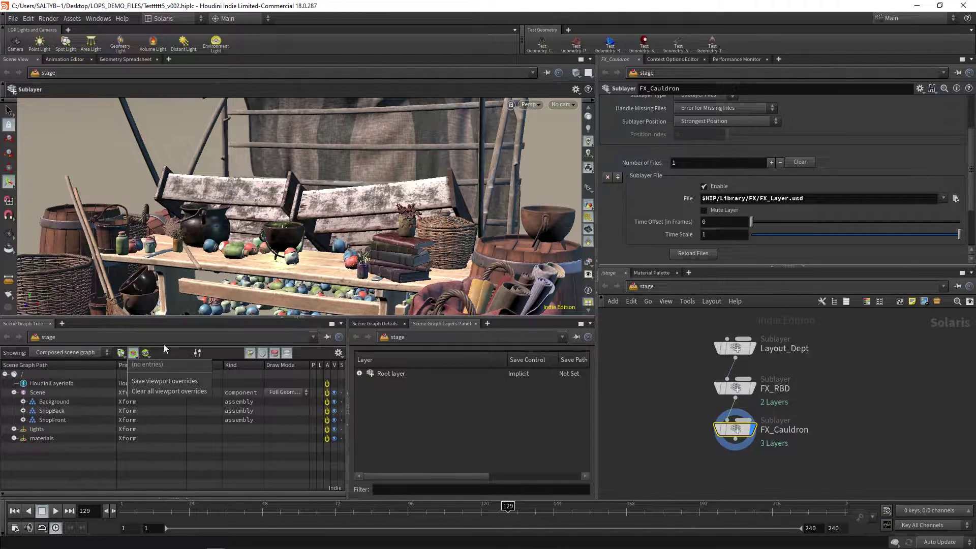
left_click(15, 429)
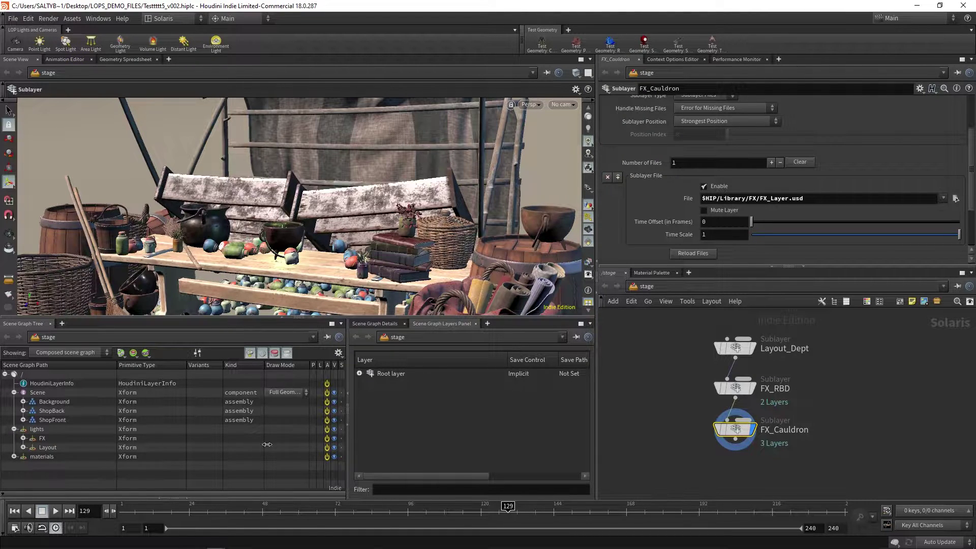
left_click(334, 448)
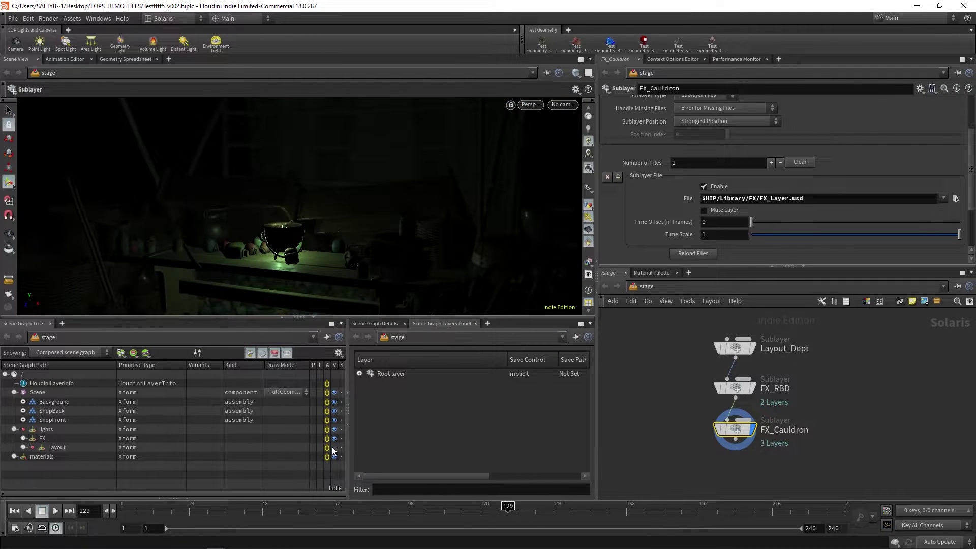
Save the overrides as No_Lights_Override, then reactivate Layout and undo it.
left_click(134, 355)
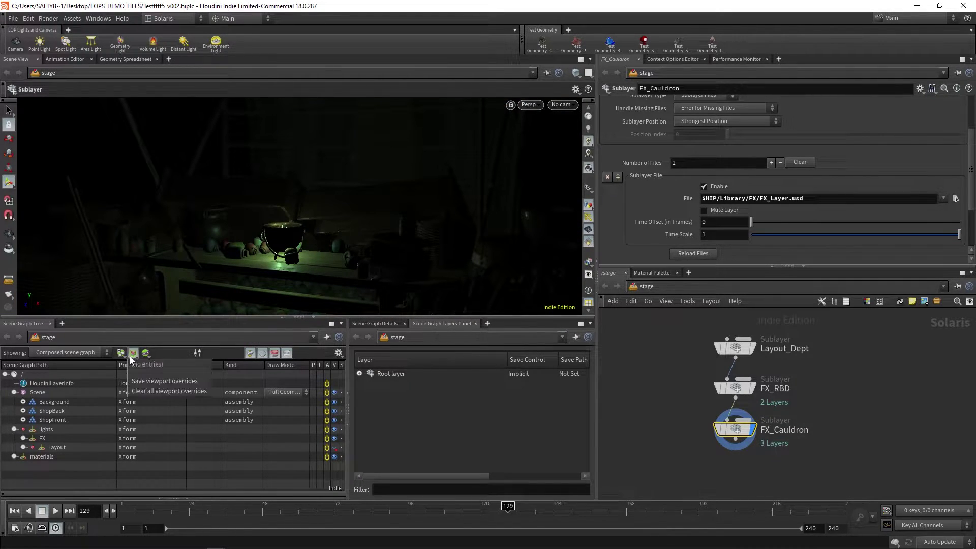
left_click(161, 381)
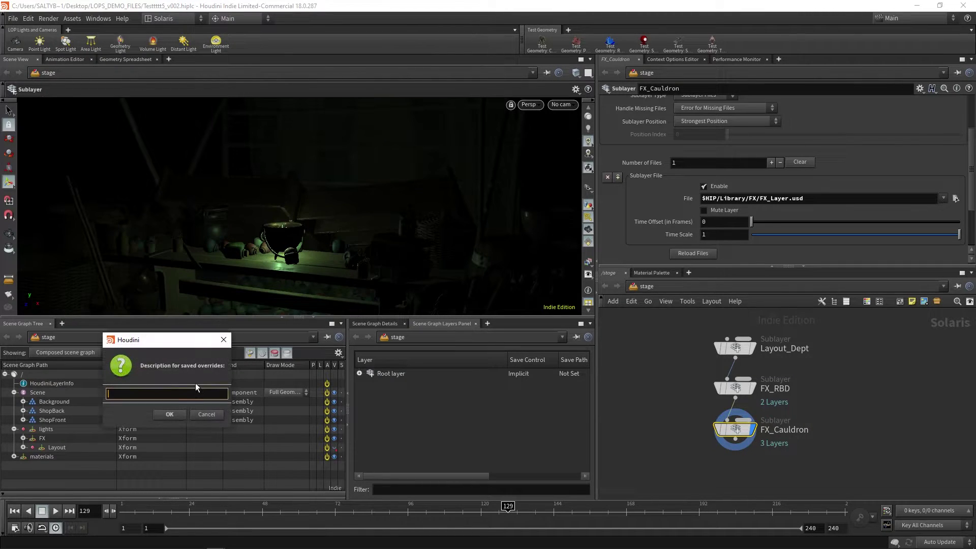
type("No_L")
type("ights_Override")
key("Return")
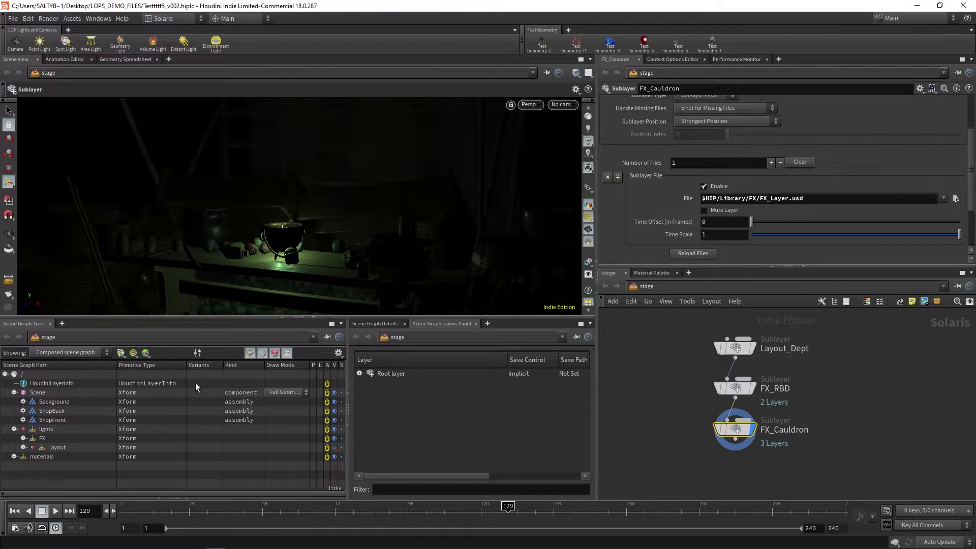
left_click(326, 448)
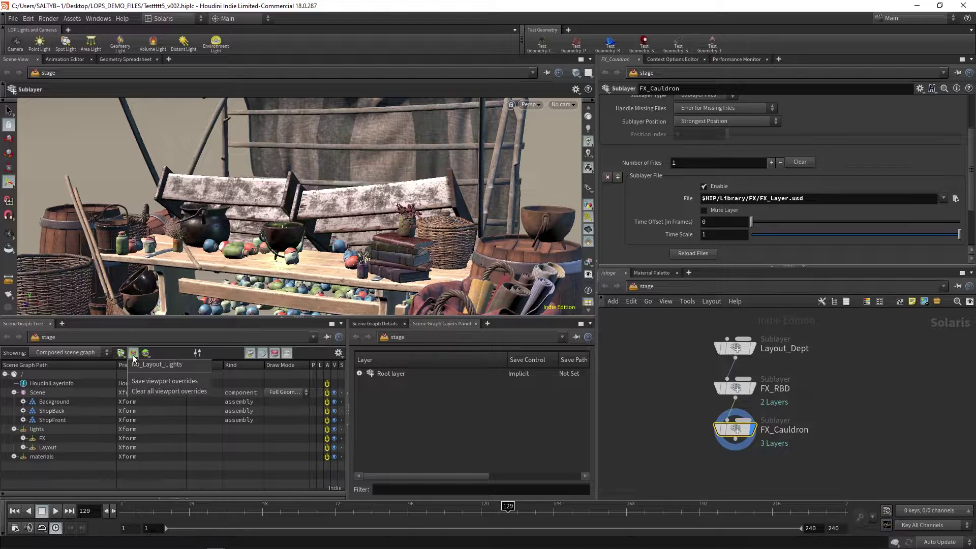
key("ctrl+z")
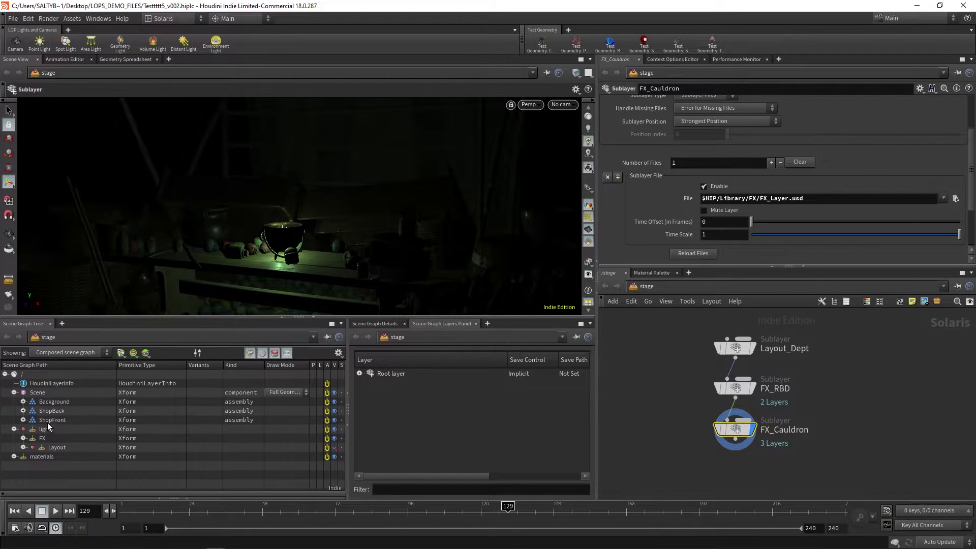
Restore the fully lit scene and mute the third sublayer in the viewport.
left_click(146, 353)
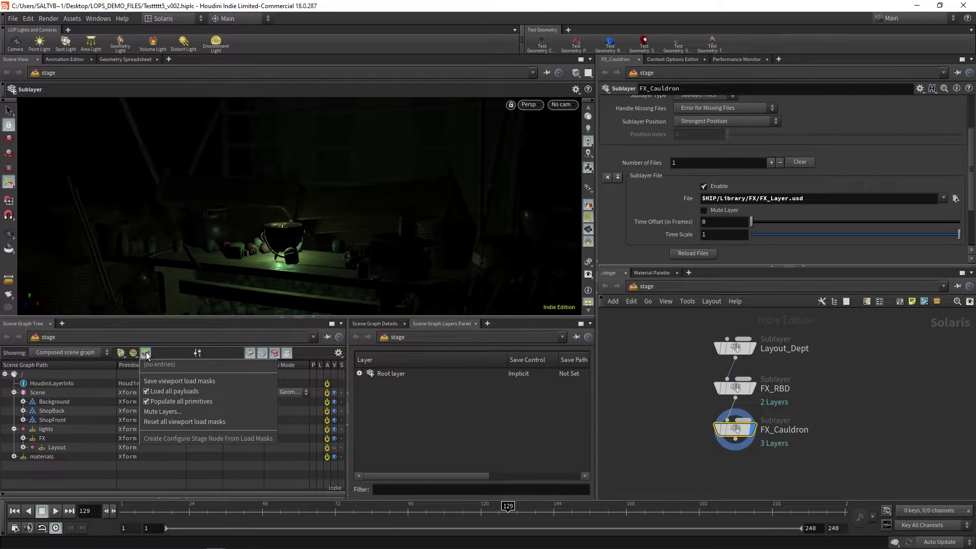
left_click(145, 352)
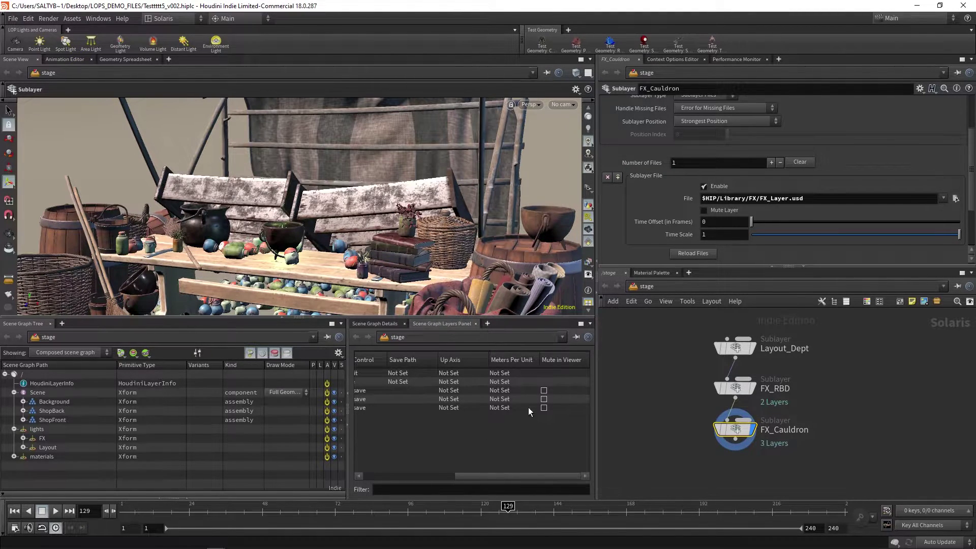
mouse_move(520, 470)
left_mouse_down()
mouse_move(416, 468)
mouse_move(529, 461)
left_mouse_up()
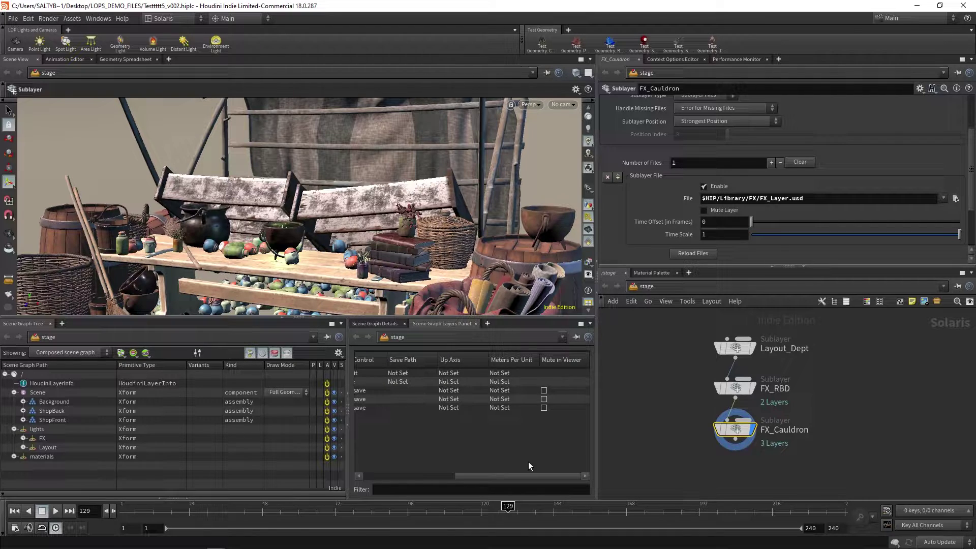
left_click(544, 391)
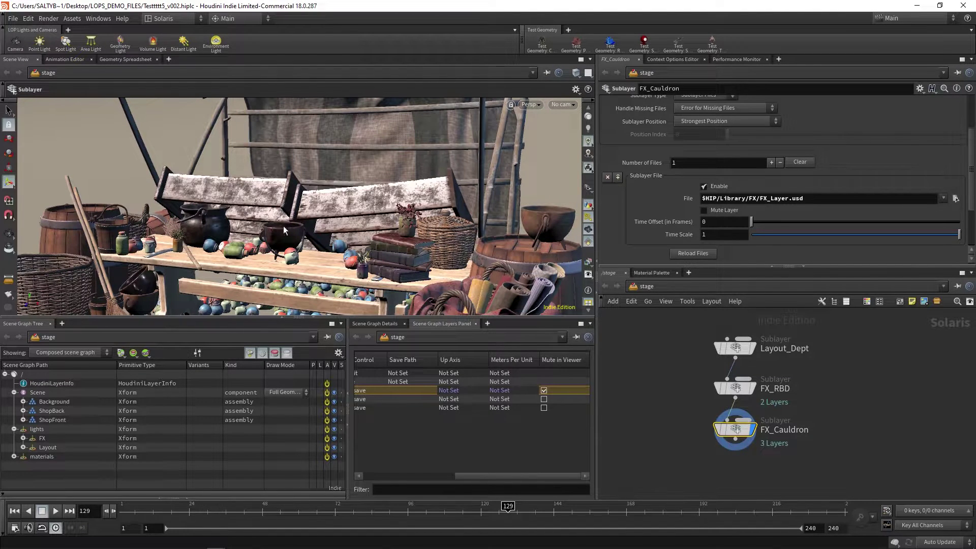
Save the viewport load masks as No_CualdronFX_Plz.
left_click(150, 355)
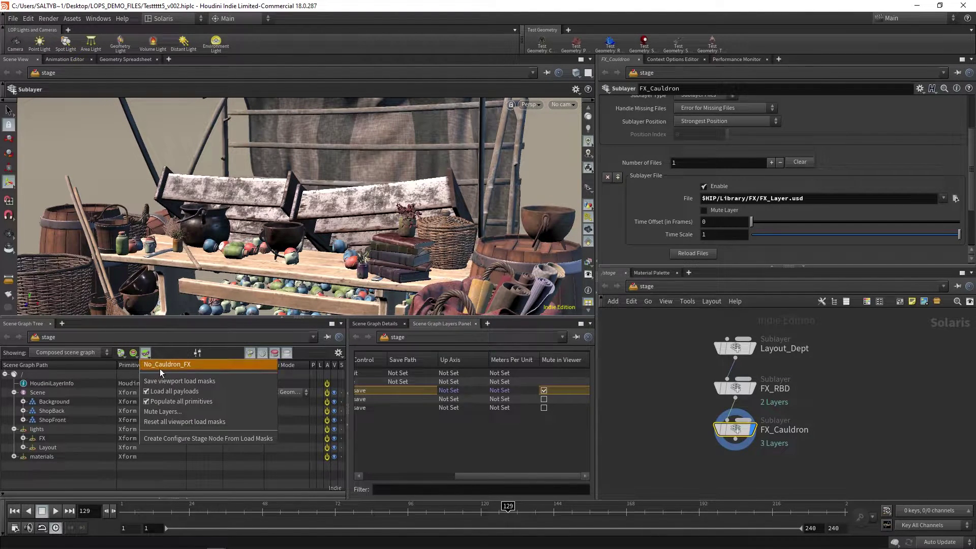
left_click(192, 381)
type("No_CualdronFX_Plz")
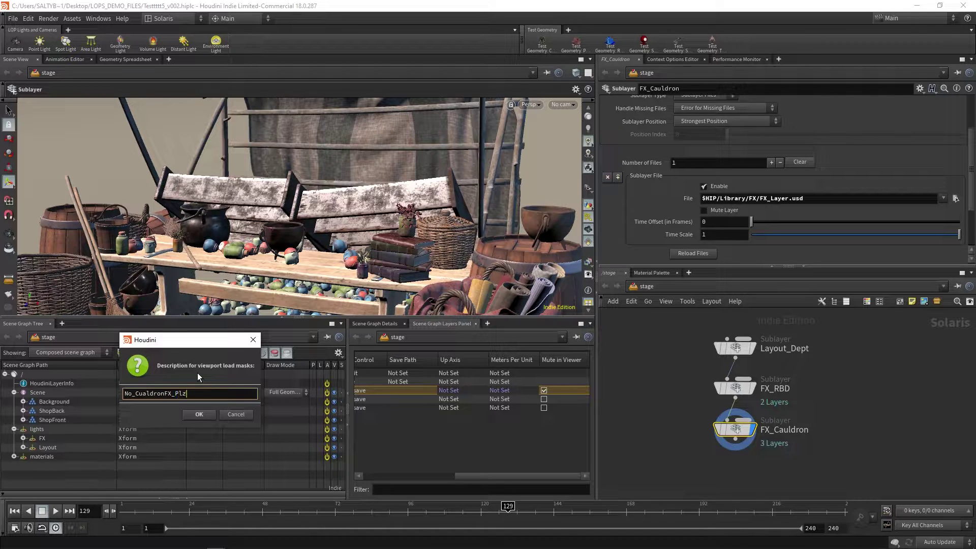
key("Return")
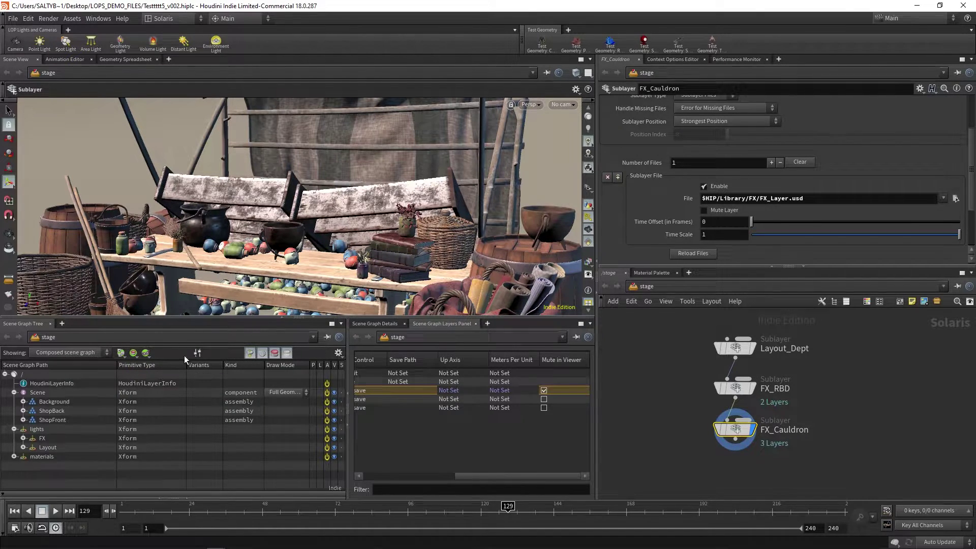
Unmute the third sublayer and apply the saved No_Cauldron_FX load mask.
left_click(544, 390)
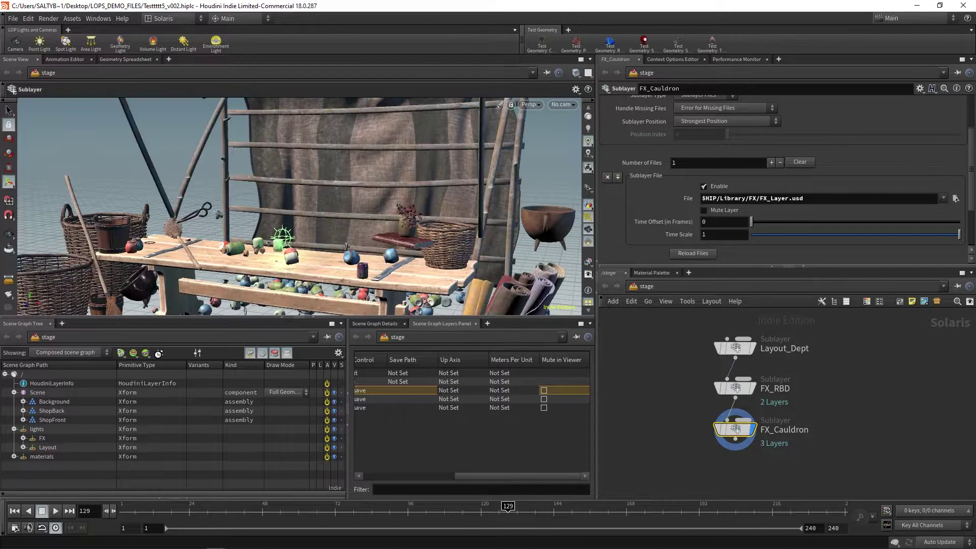
left_click(146, 352)
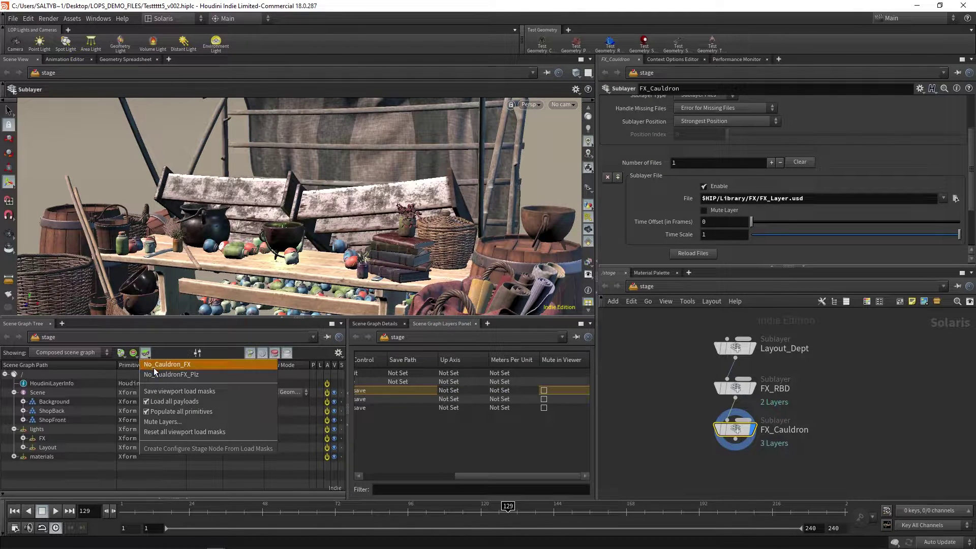
left_click(204, 374)
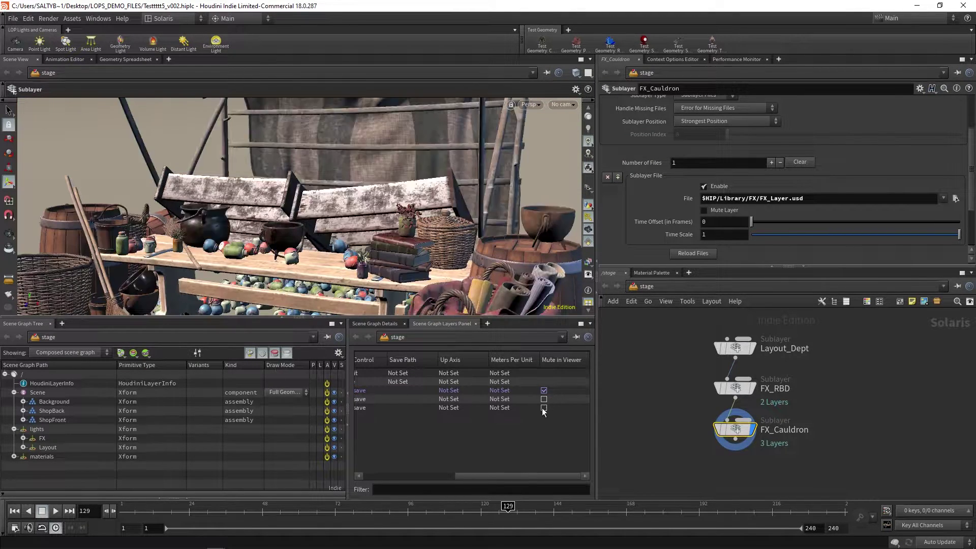
Inspect the root layer and the third file layer's sublayers in the Mute Layers window.
left_click(146, 352)
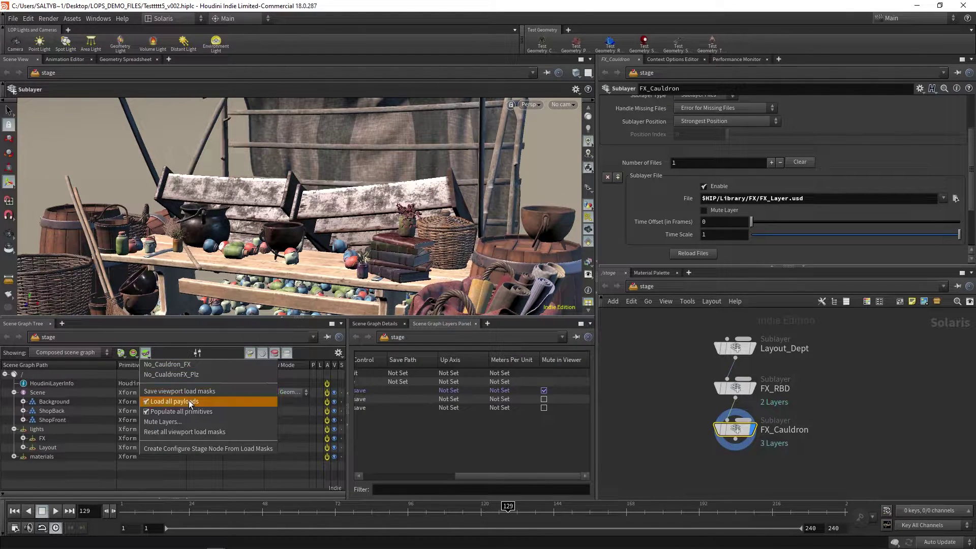
left_click(191, 423)
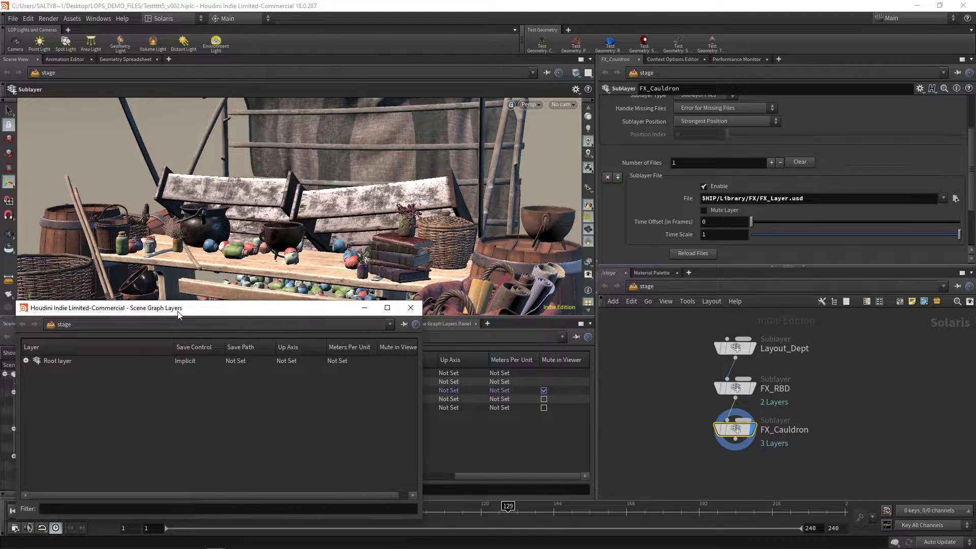
left_click(89, 312)
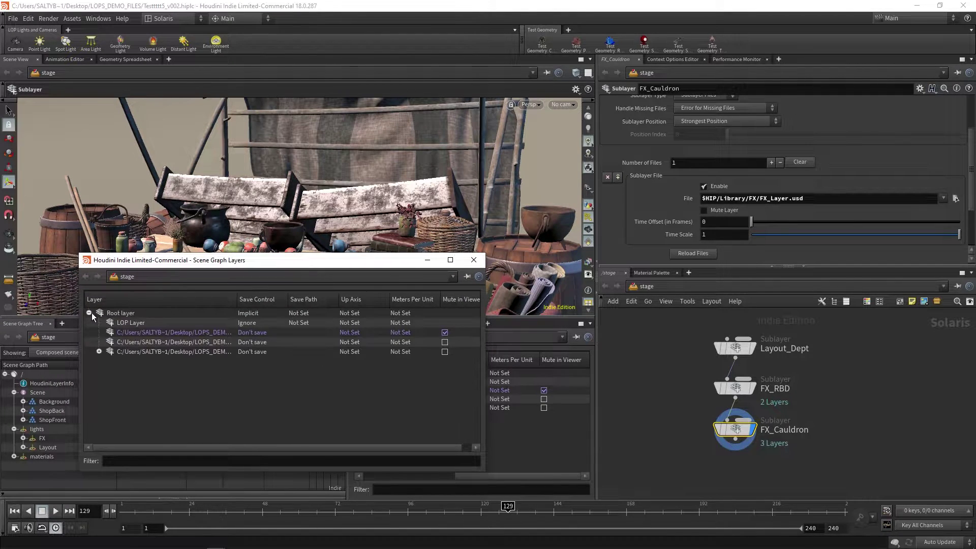
left_click(99, 352)
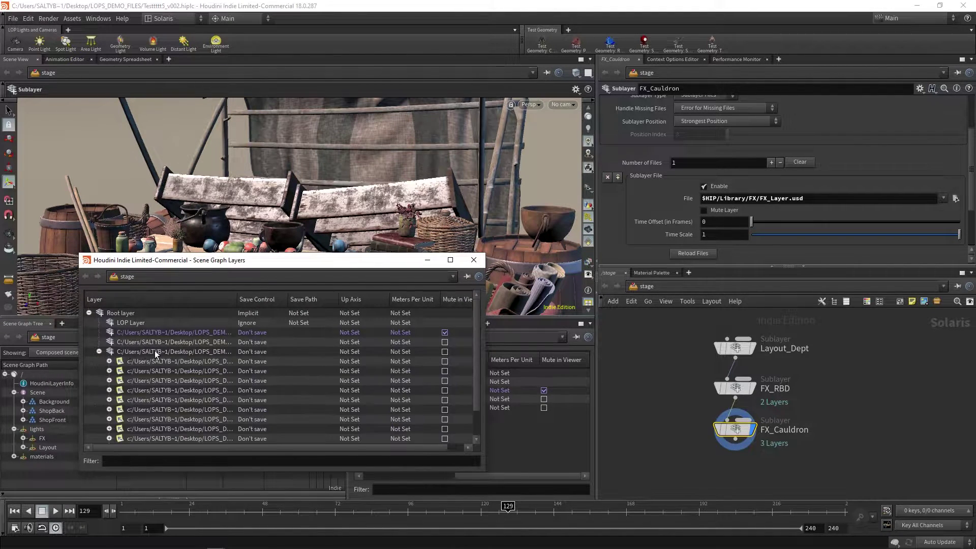
left_click(474, 260)
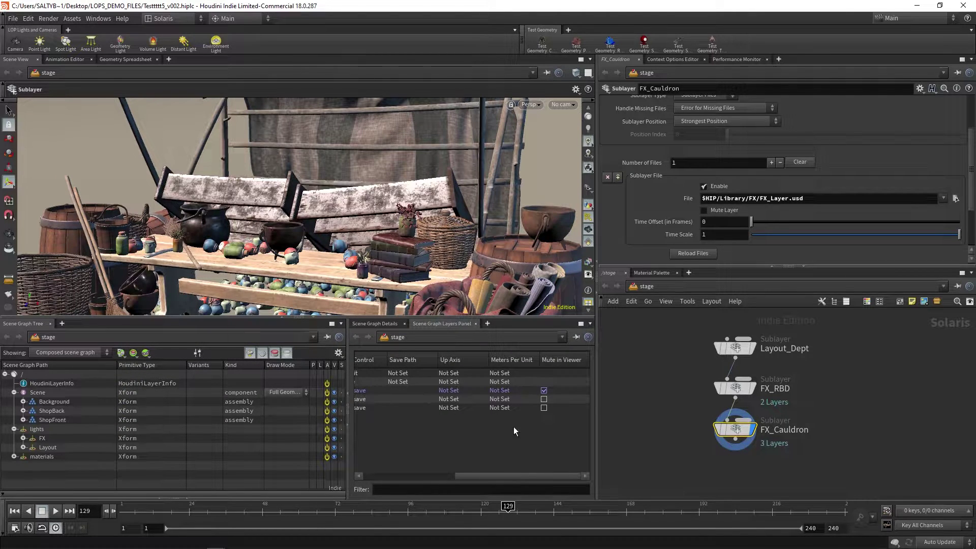
Reset all viewport load masks so no sublayer stays muted.
left_click(146, 352)
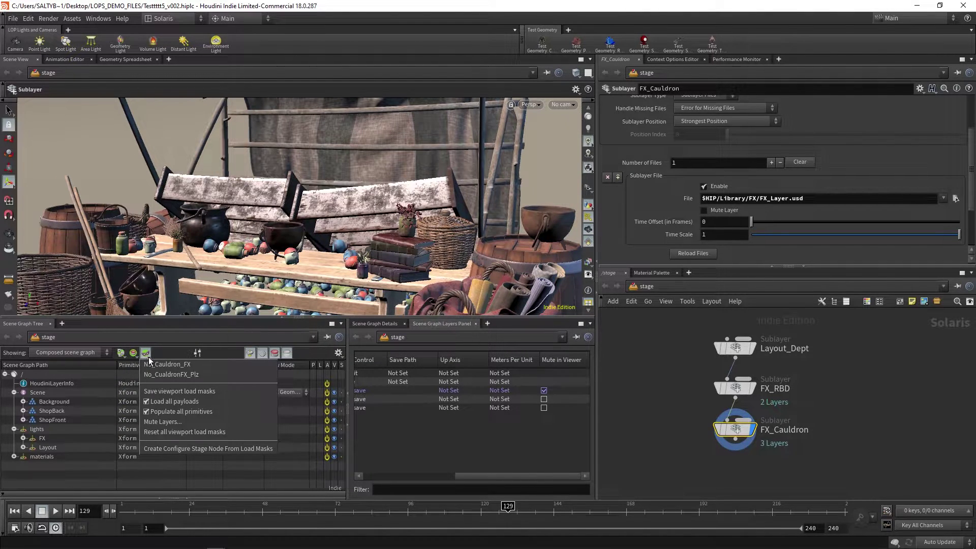
left_click(233, 432)
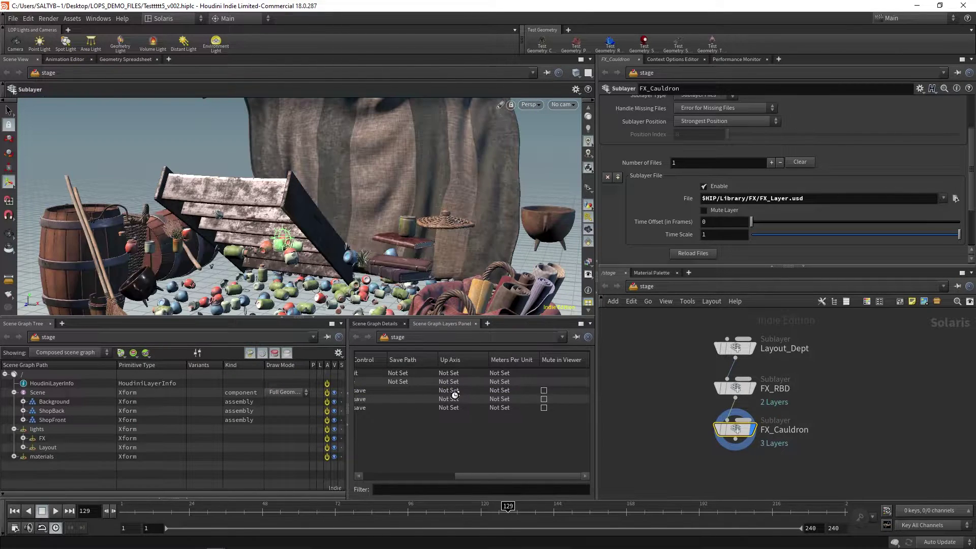
left_click(147, 355)
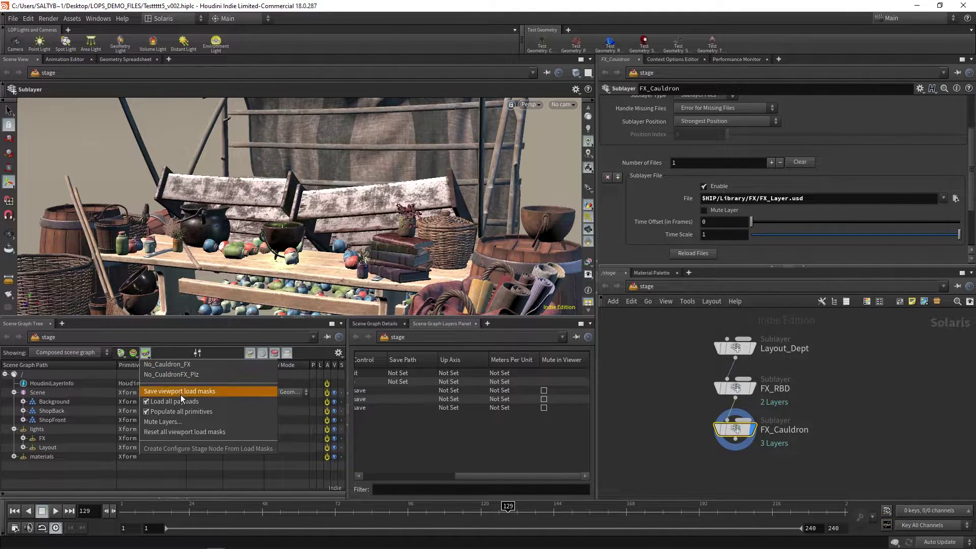
Turn off Load all payloads, add an unconnected SOP Import node sopimport1, then select FX_Cauldron.
left_click(221, 401)
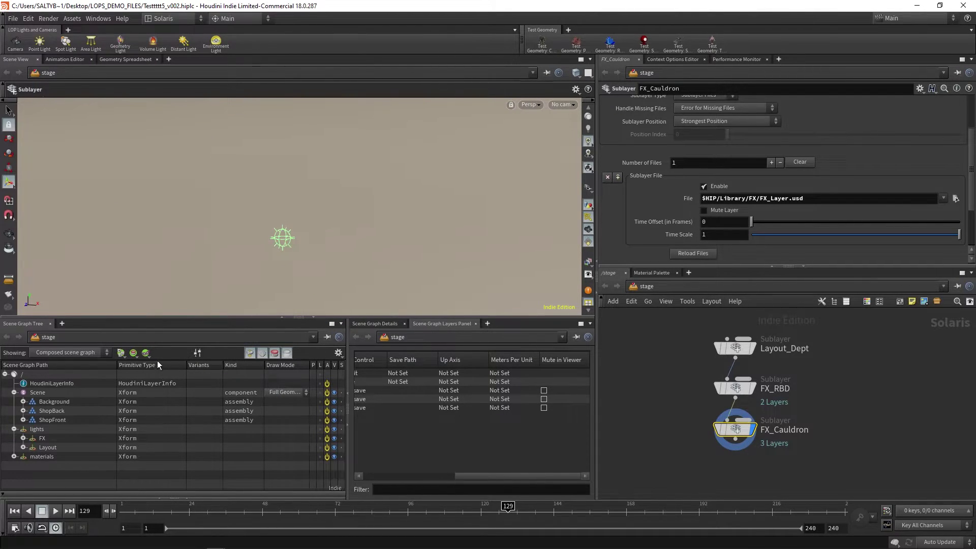
middle_click_drag(644, 356, 748, 372)
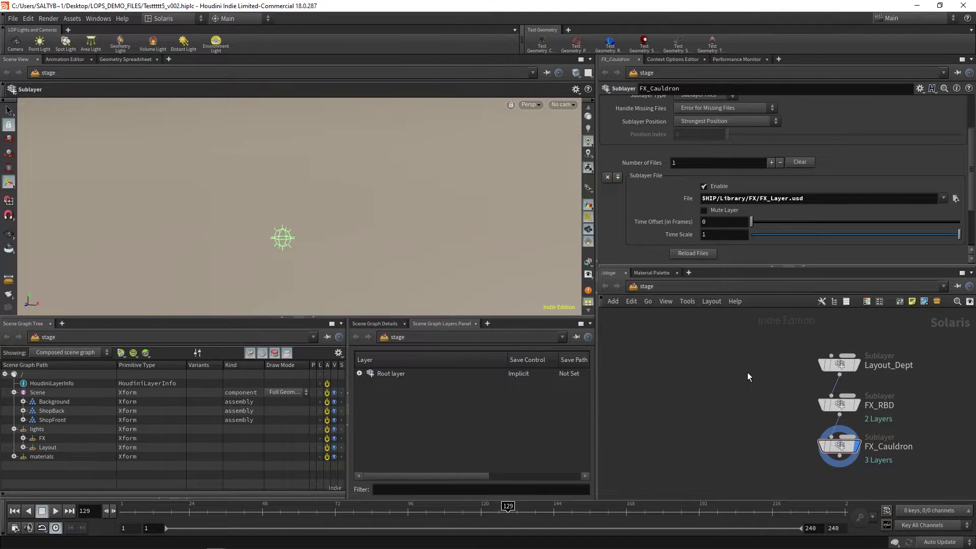
key("Tab")
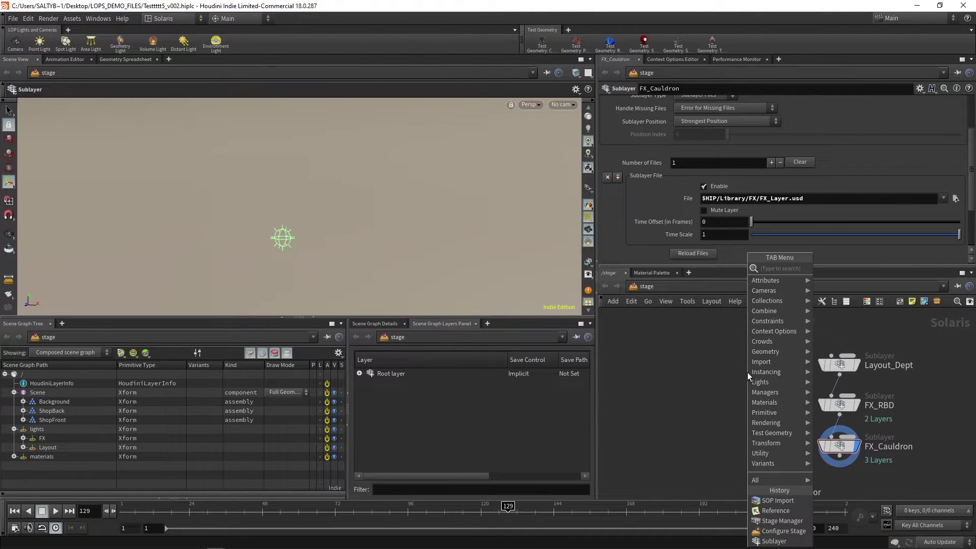
type("sop")
key("Down")
key("Return")
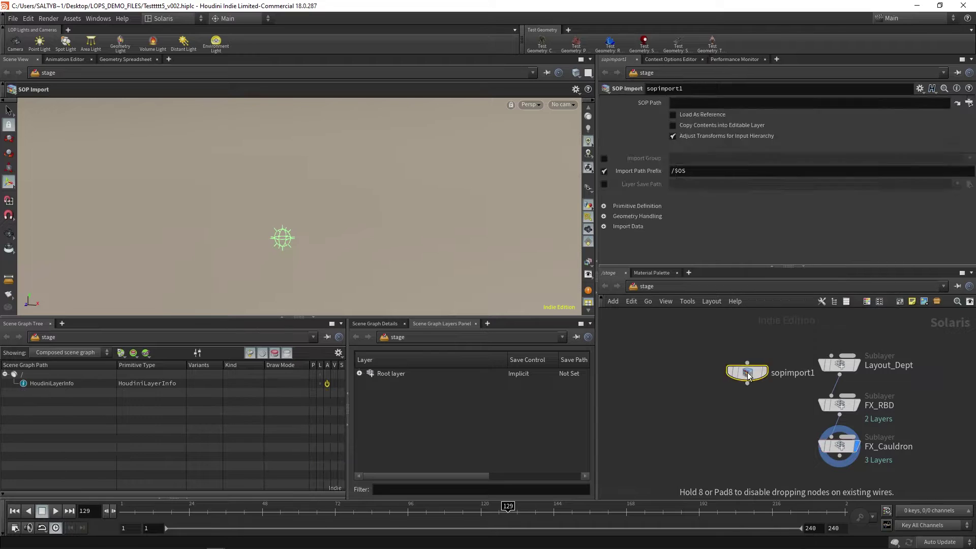
left_click(748, 376)
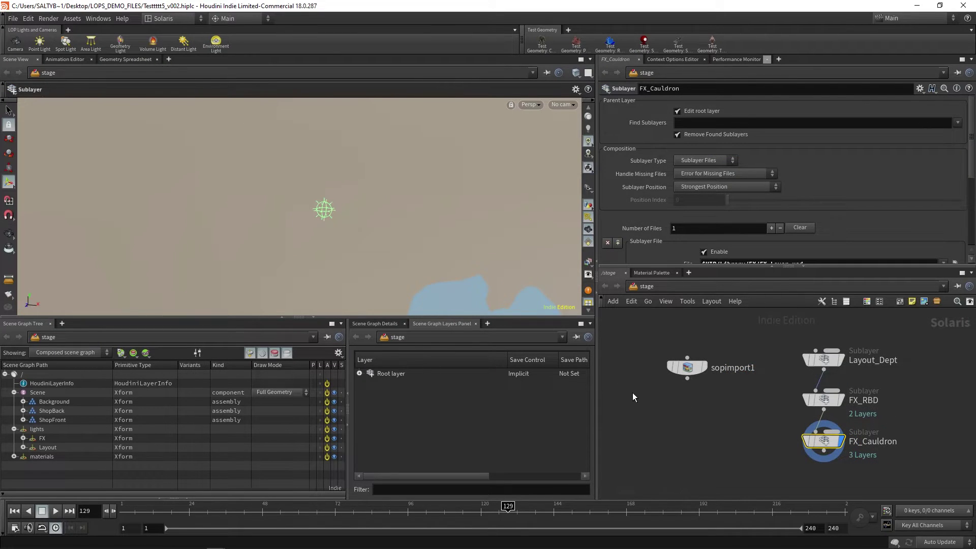
left_click_drag(630, 397, 719, 352)
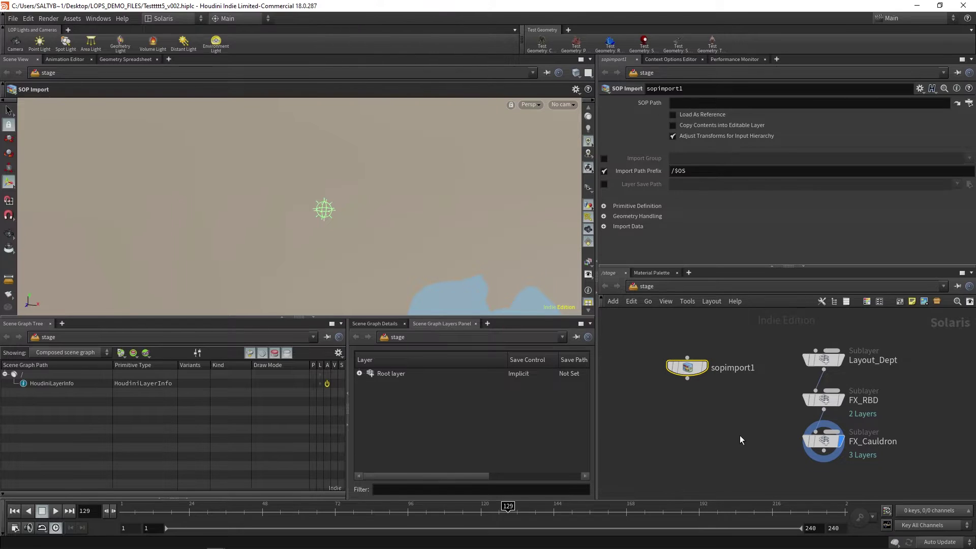
left_click(821, 440)
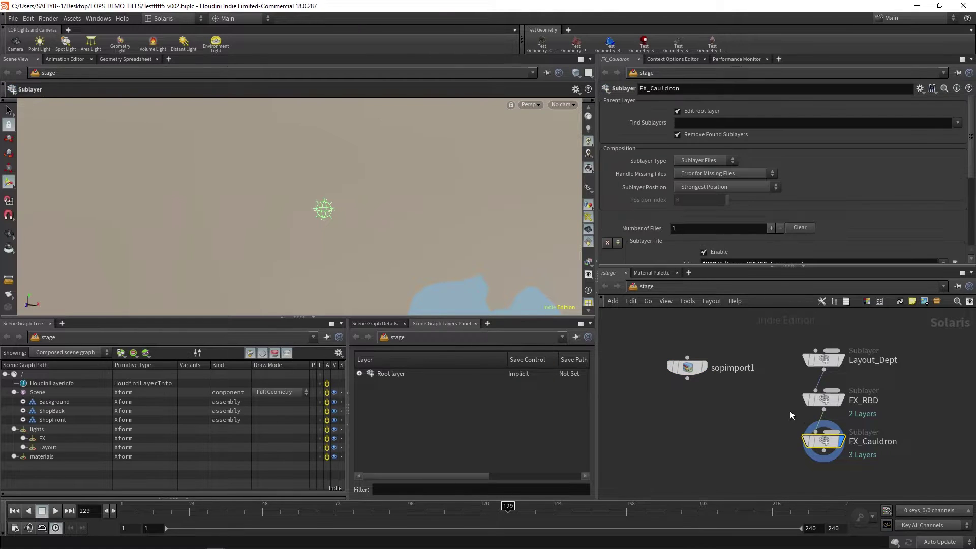
Re-enable Load all payloads and expand the Root layer to show the LOP Layer and three file sublayers.
left_click(145, 352)
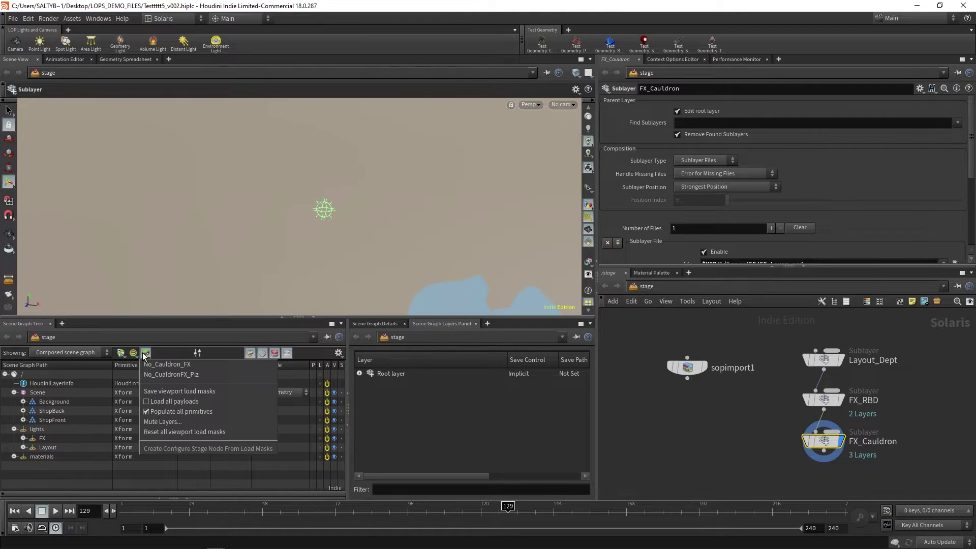
left_click(218, 401)
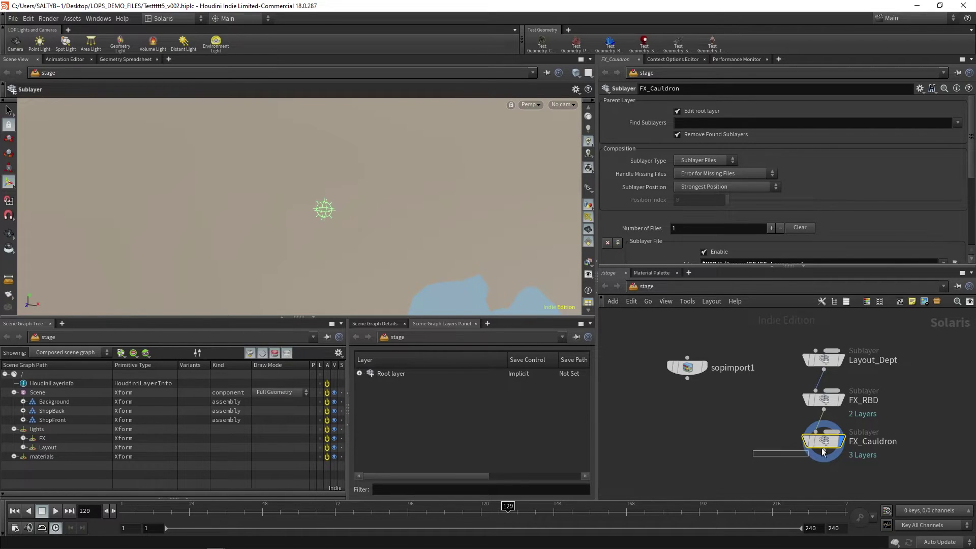
left_click(359, 374)
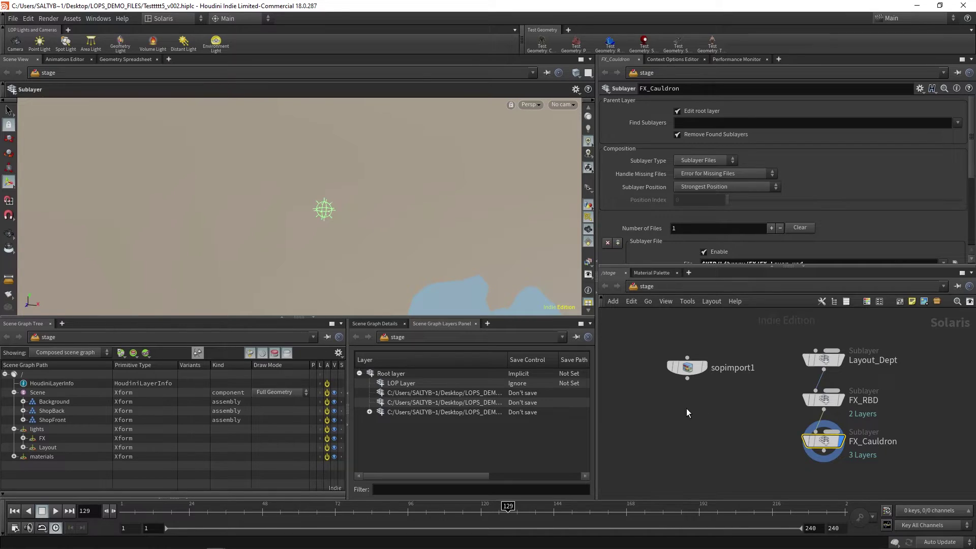
middle_click_drag(687, 416, 666, 417)
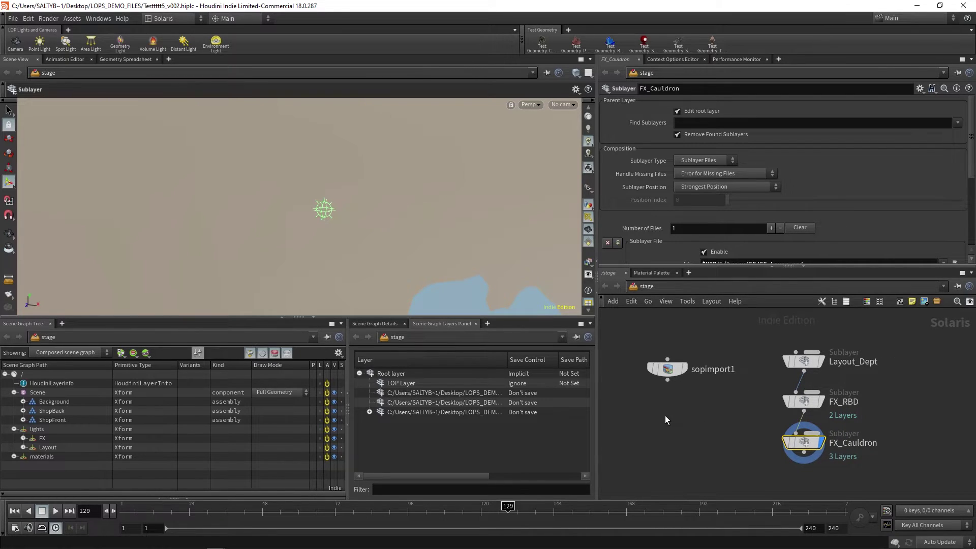